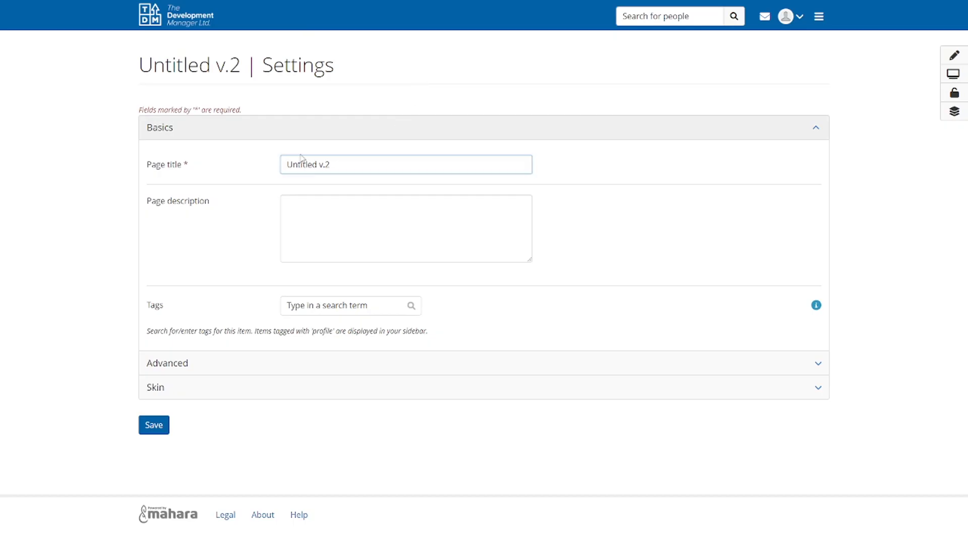
Replace the untitled page's title with "RW"
left_click_drag(327, 164, 252, 165)
type("RW")
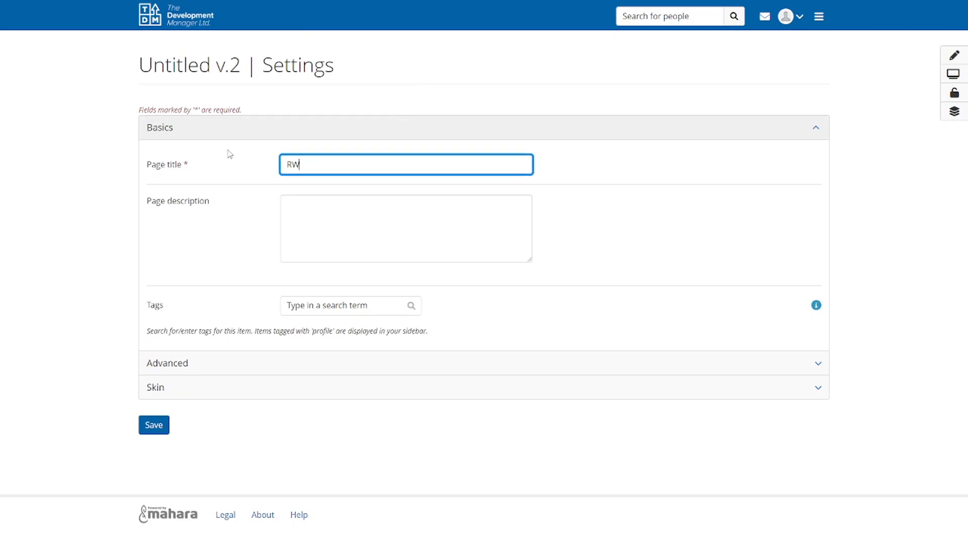
key("Tab")
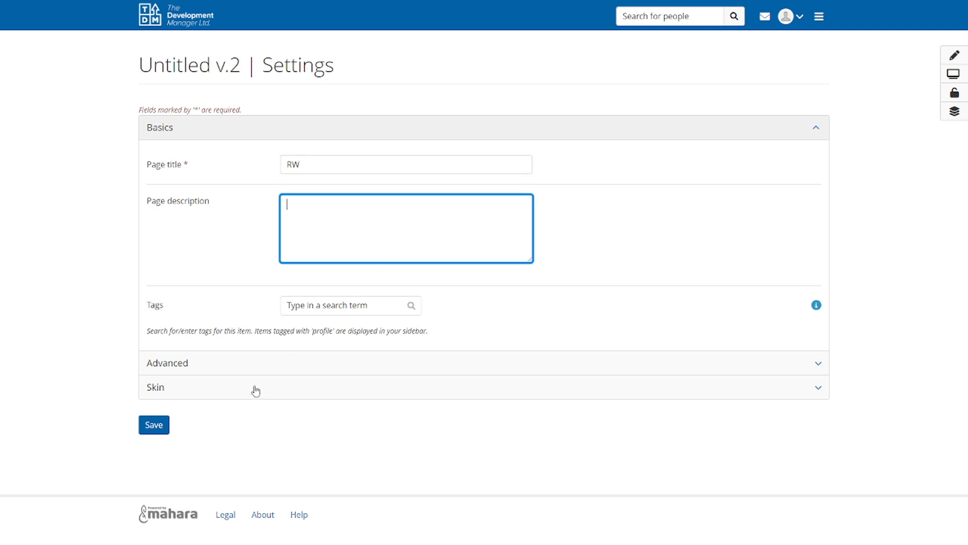
Examine the advanced page settings, including the choices for the name display format
left_click(252, 367)
scroll(219, 318, "down", 7)
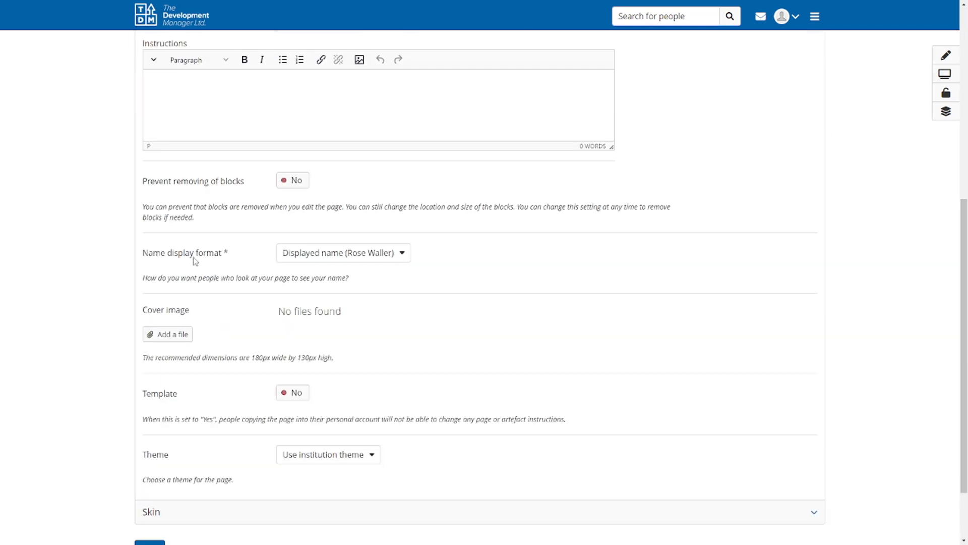
left_click(320, 254)
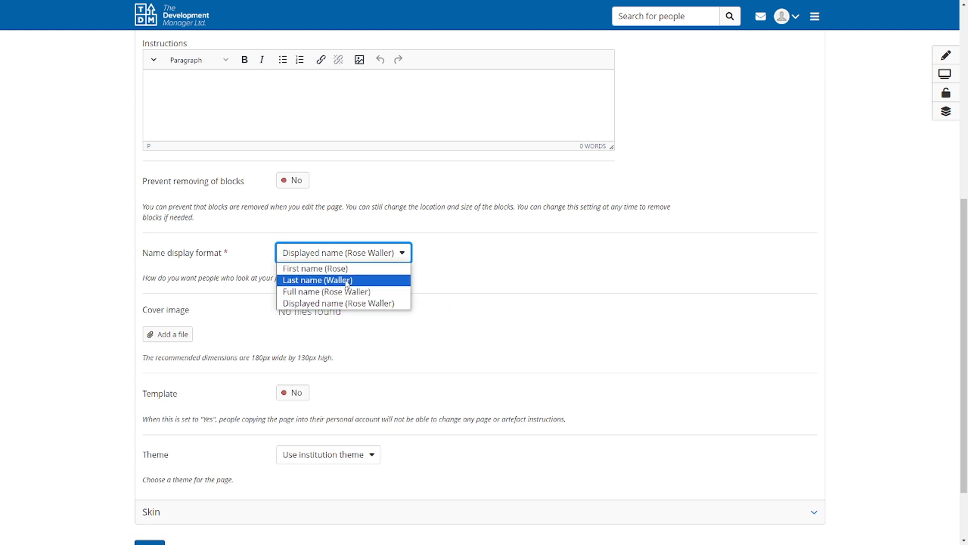
left_click(361, 257)
scroll(362, 317, "down", 2)
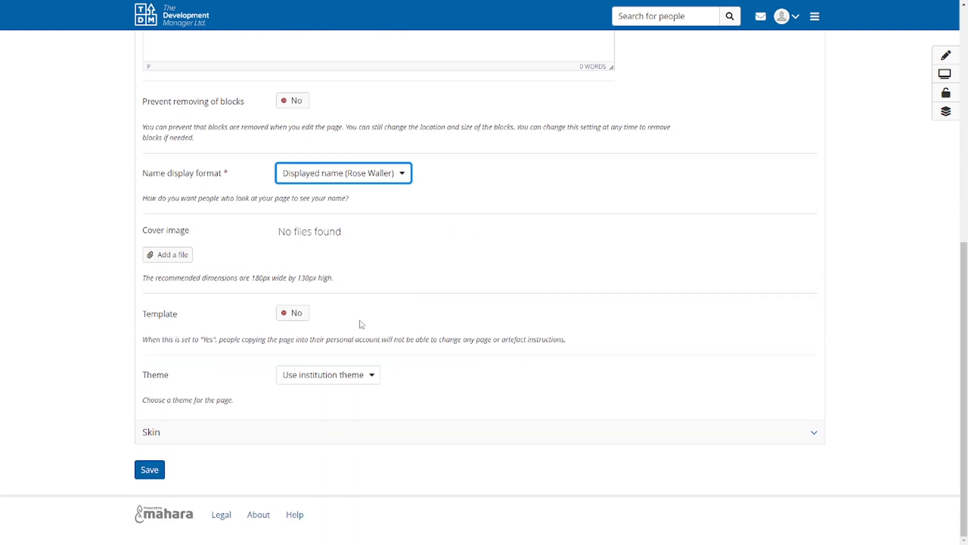
scroll(361, 330, "up", 1)
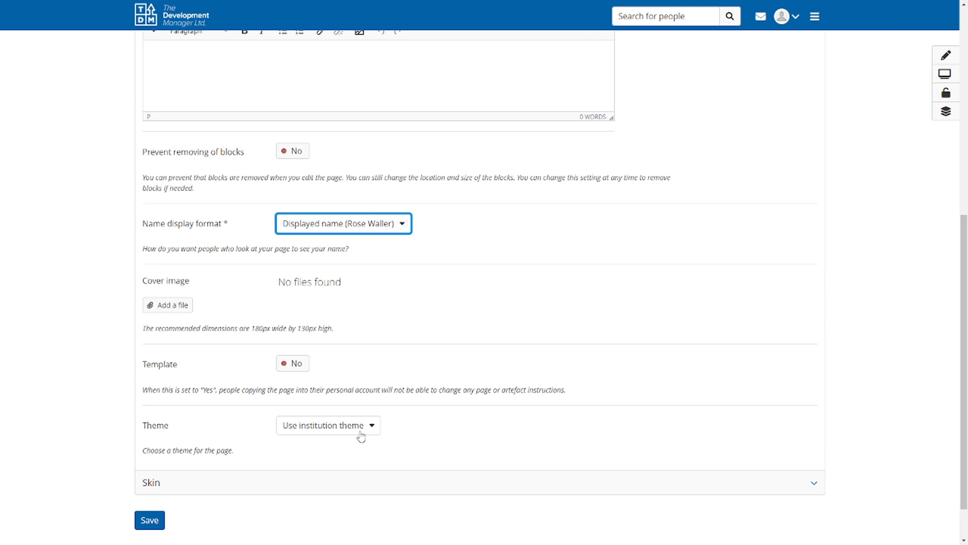
Review the themes available for the page and the skins offered in its skin settings
left_click(361, 434)
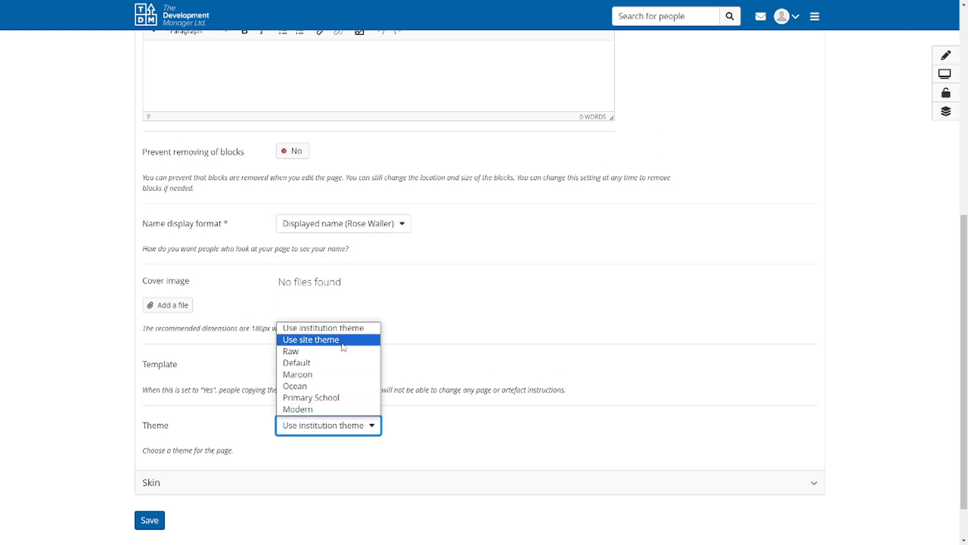
left_click(371, 434)
left_click(309, 483)
scroll(252, 432, "down", 3)
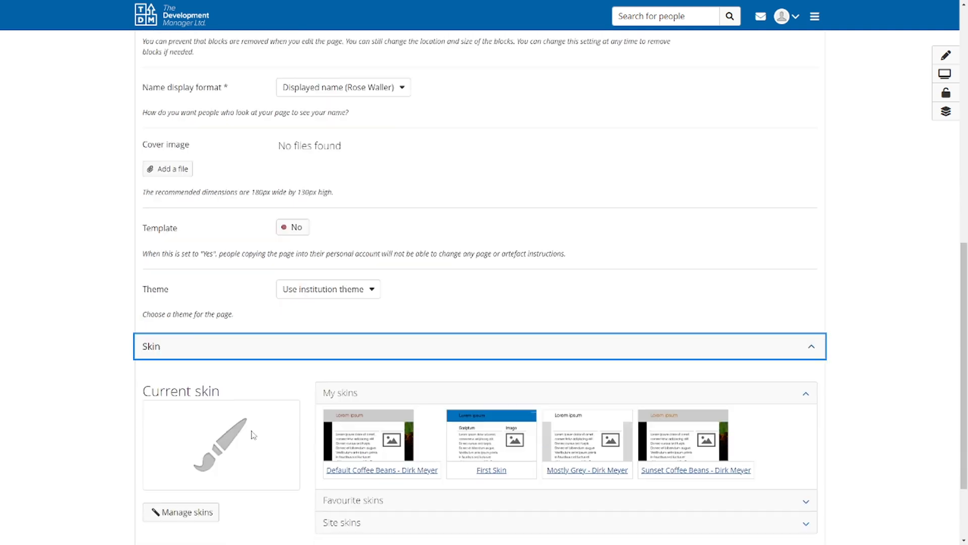
scroll(247, 421, "down", 2)
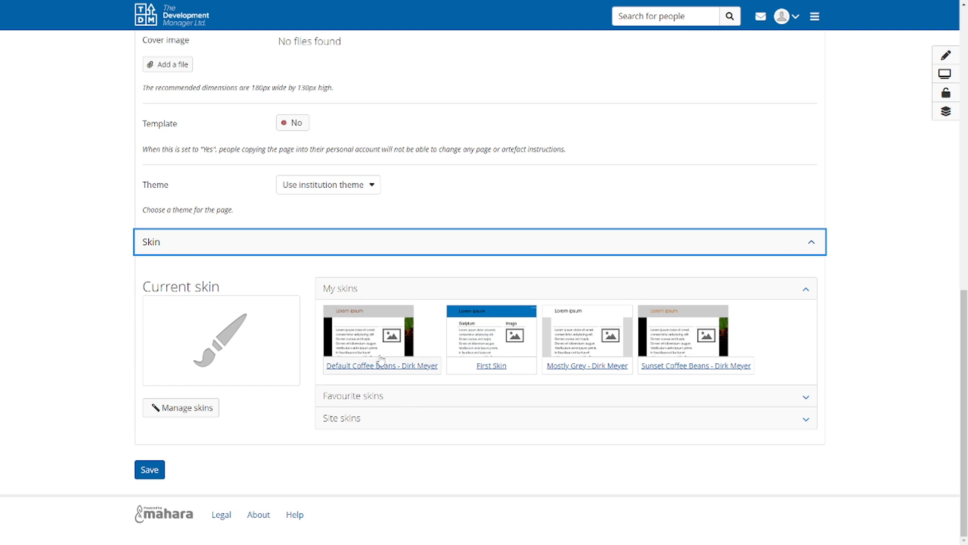
left_click(183, 403)
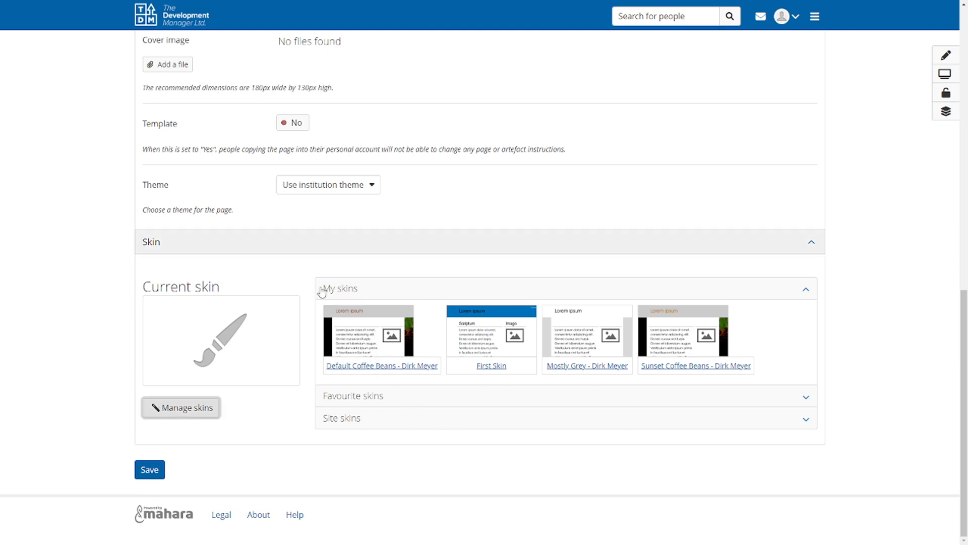
Save the page settings, display the saved page and return to editing it
left_click(152, 469)
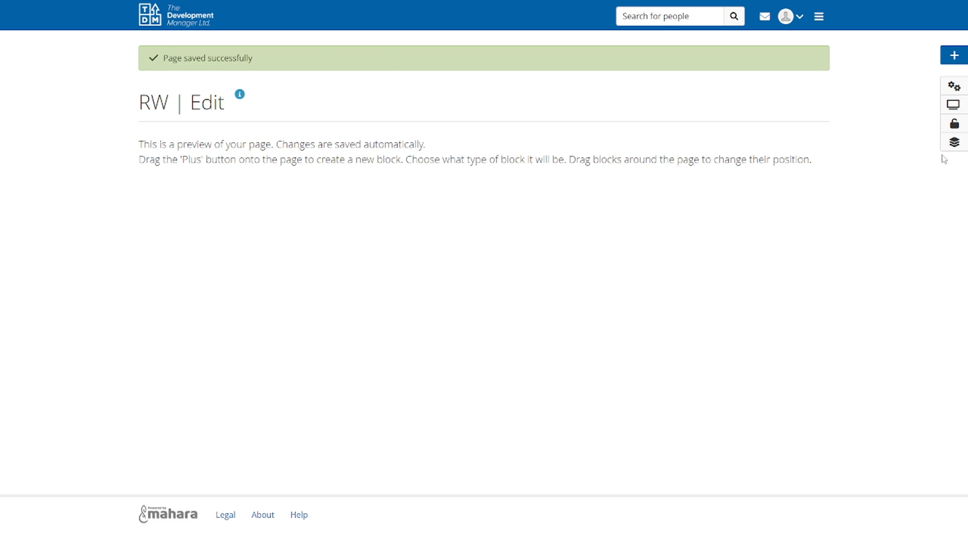
left_click(953, 105)
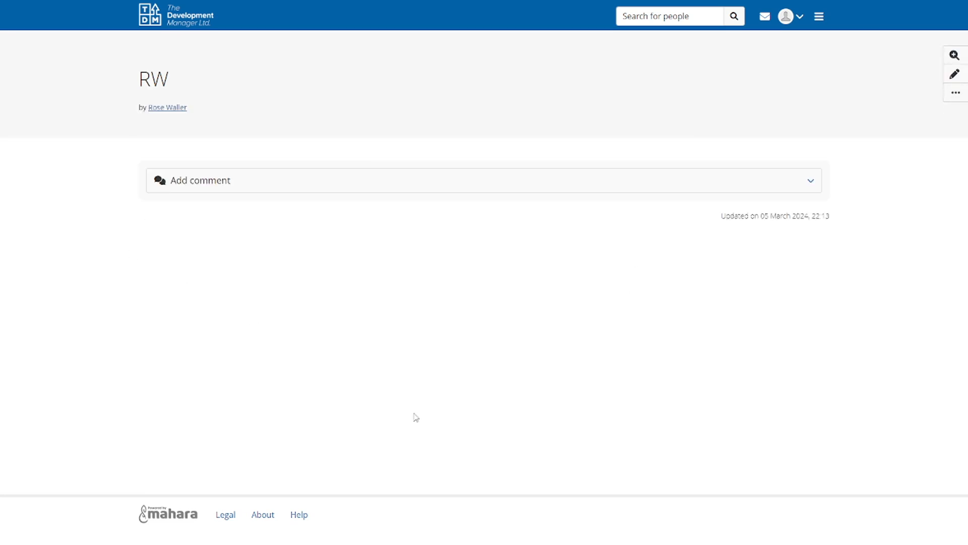
left_click(955, 76)
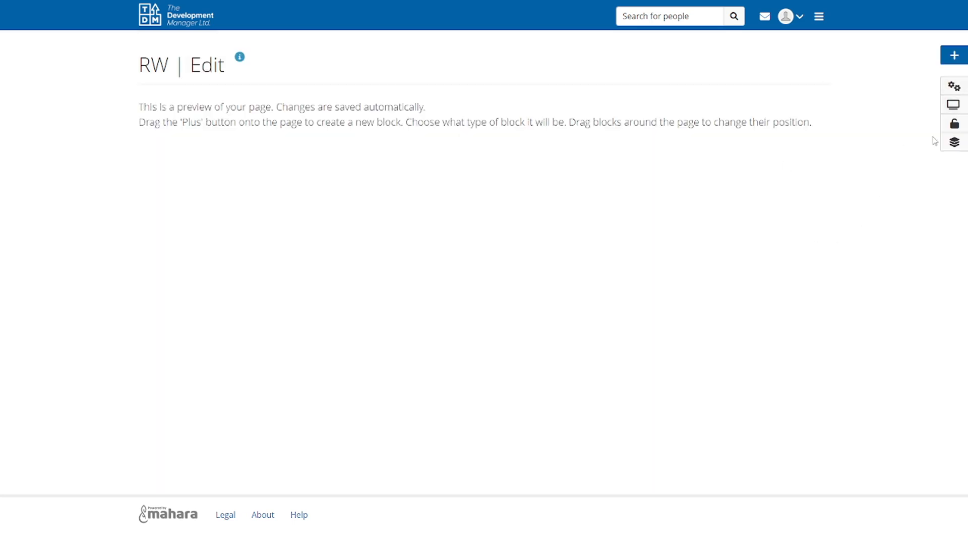
Add a text block titled "Hello" with the content "First block" to the page and save it
left_click(957, 59)
left_click(517, 70)
left_click(500, 77)
left_click(500, 77)
left_click(492, 83)
left_click(355, 107)
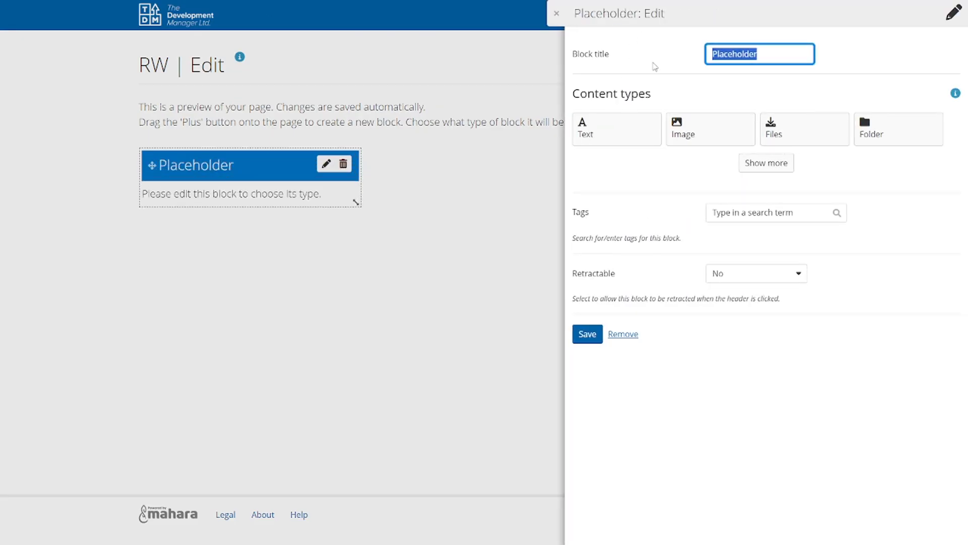
type("Hewllo")
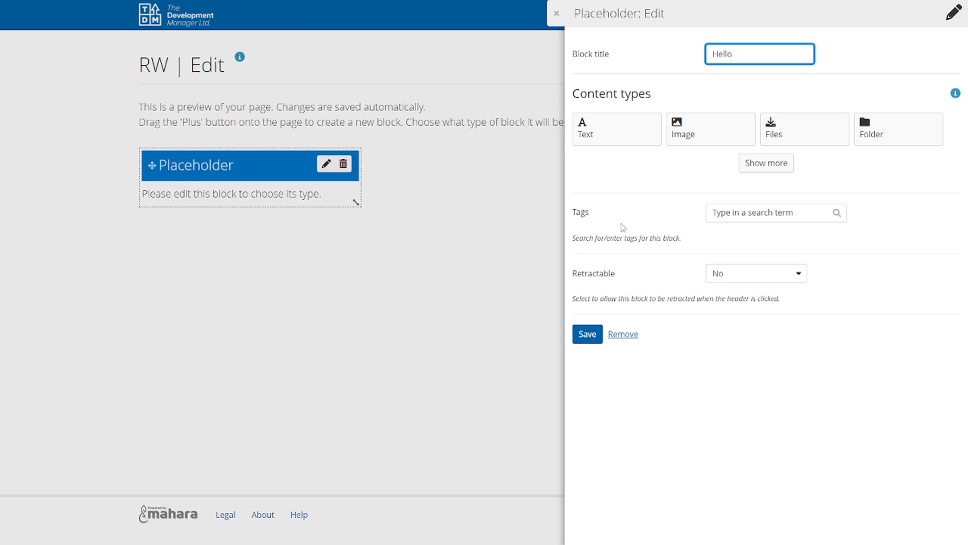
left_click(616, 130)
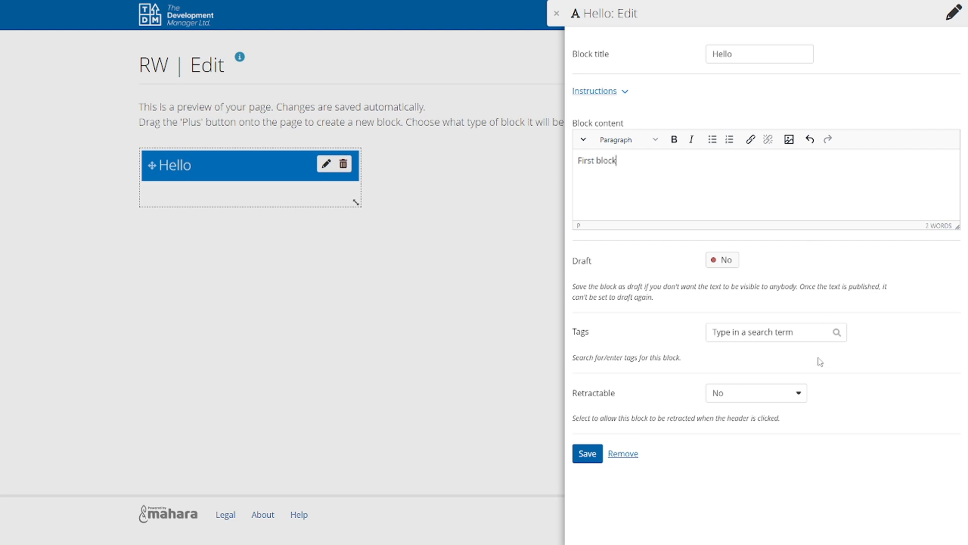
left_click(588, 453)
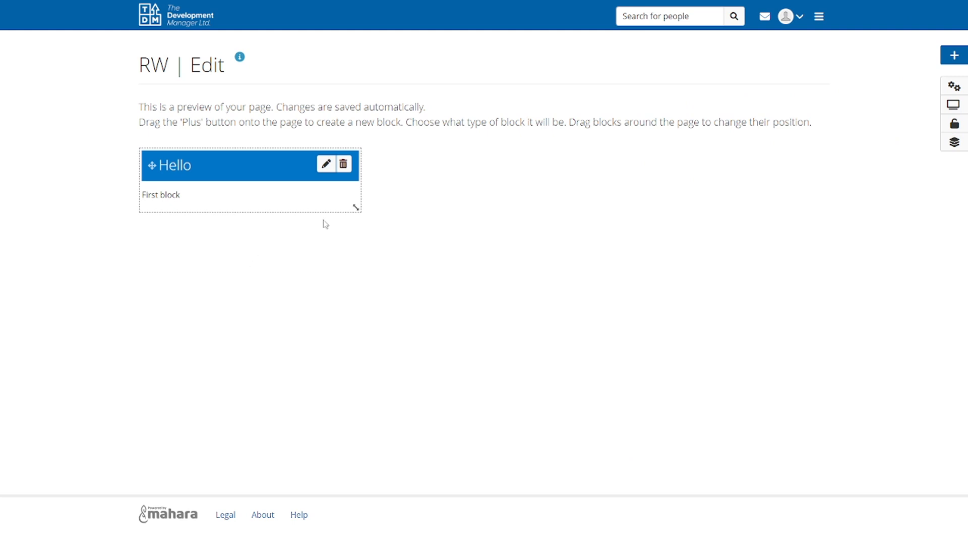
Display the page with its text block and return to editing
left_click(953, 107)
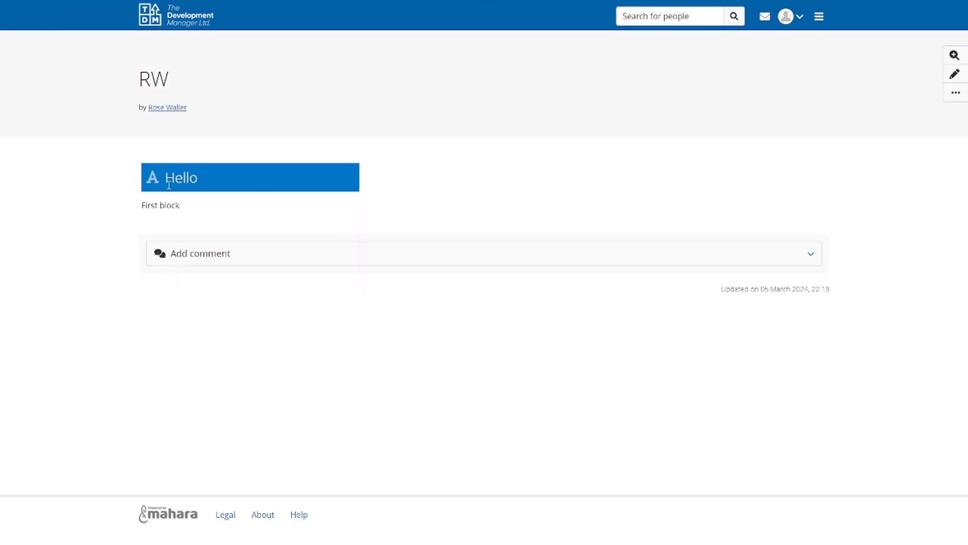
left_click(955, 74)
Reopen the page settings and examine the theme choices in the advanced settings
left_click(953, 87)
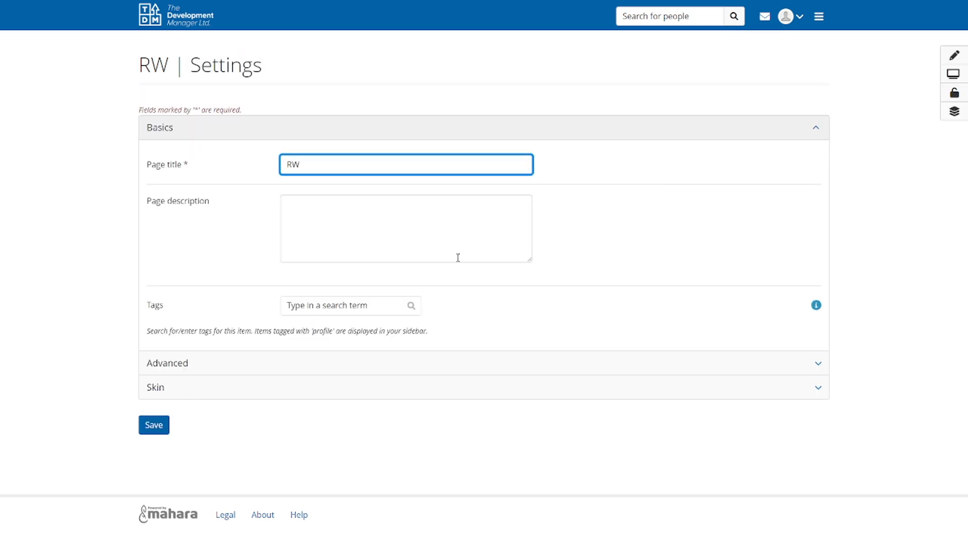
left_click(263, 359)
scroll(259, 357, "down", 7)
scroll(265, 357, "down", 2)
left_click(321, 376)
left_click(323, 381)
left_click(330, 381)
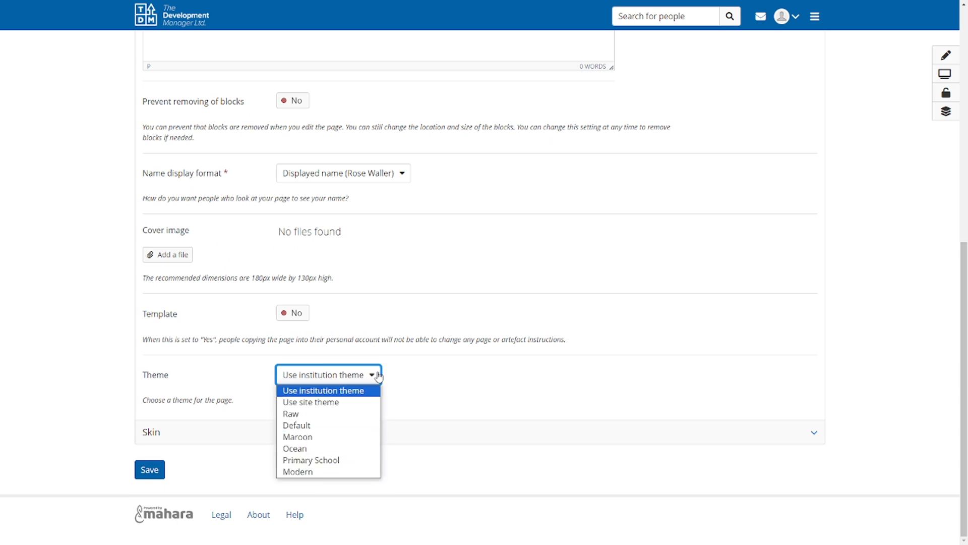
left_click(393, 365)
Open skin management from the page's skin settings and select My skins as the filter option
left_click(270, 438)
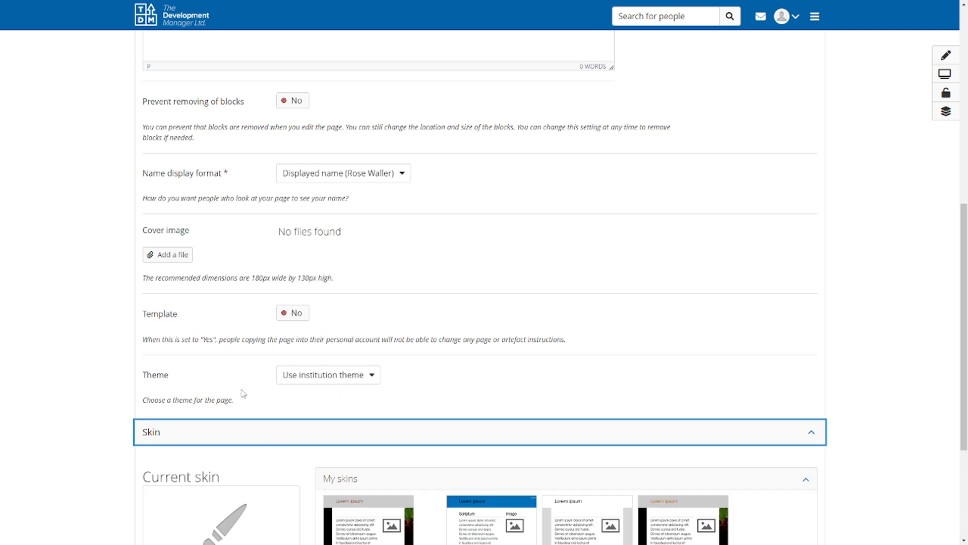
scroll(240, 369, "down", 4)
left_click(198, 407)
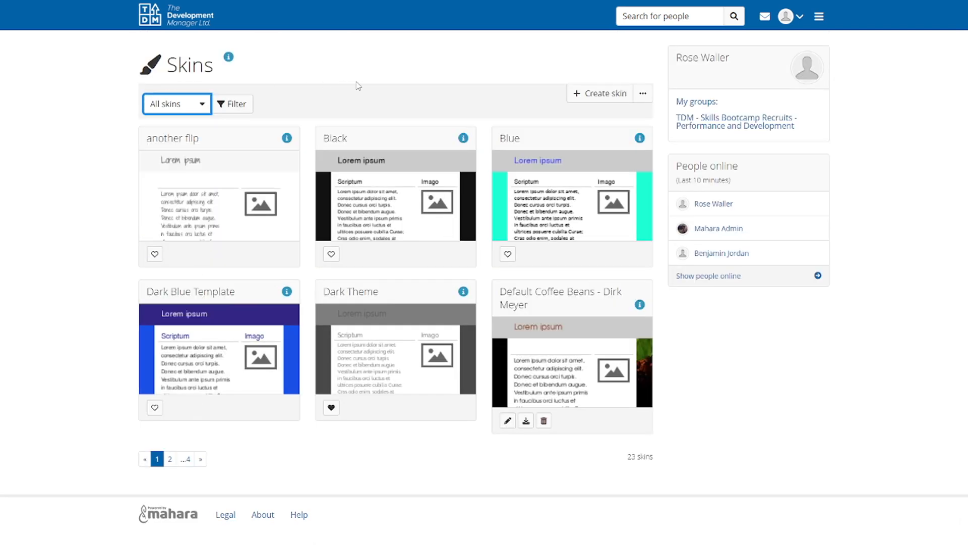
left_click(202, 105)
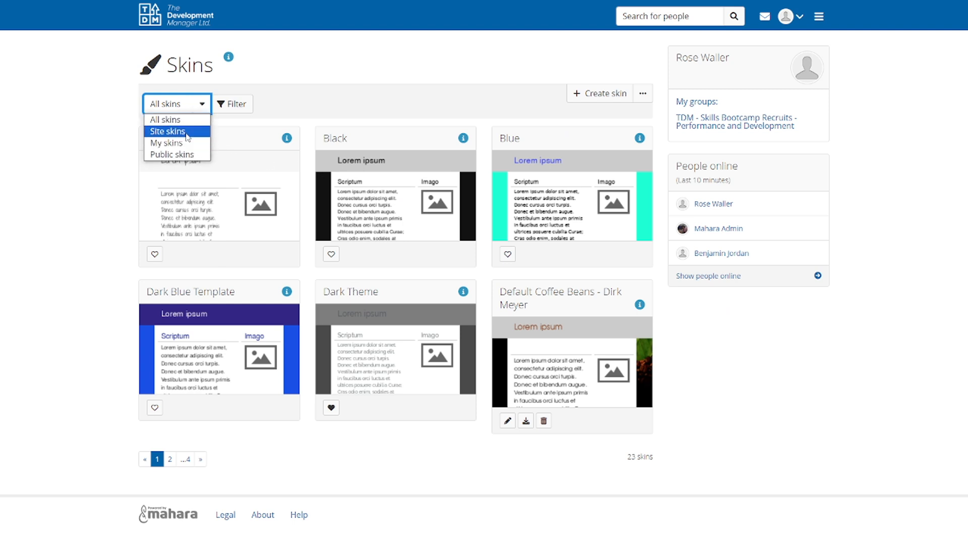
left_click(168, 143)
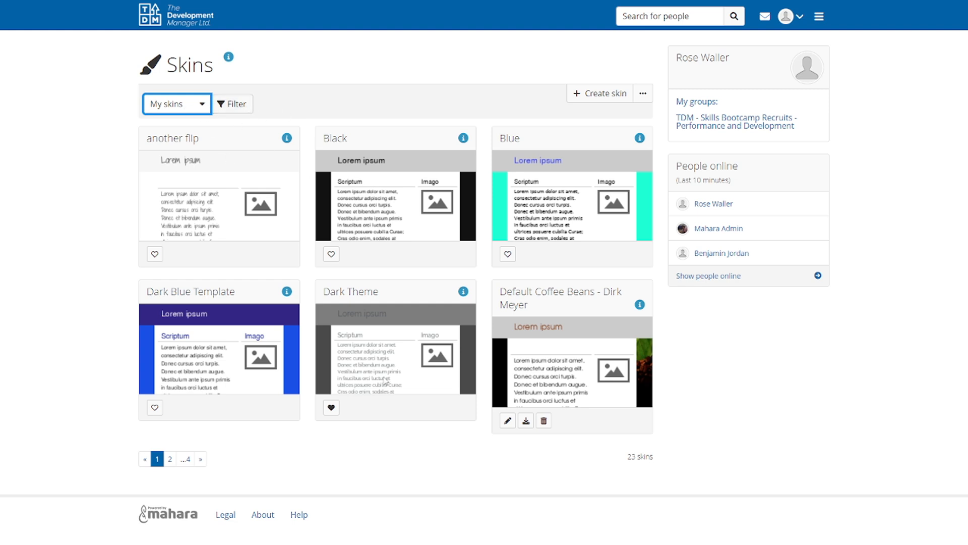
Start a new skin titled "My skin" with private access, discarding unsaved changes on the skins page
left_click(592, 98)
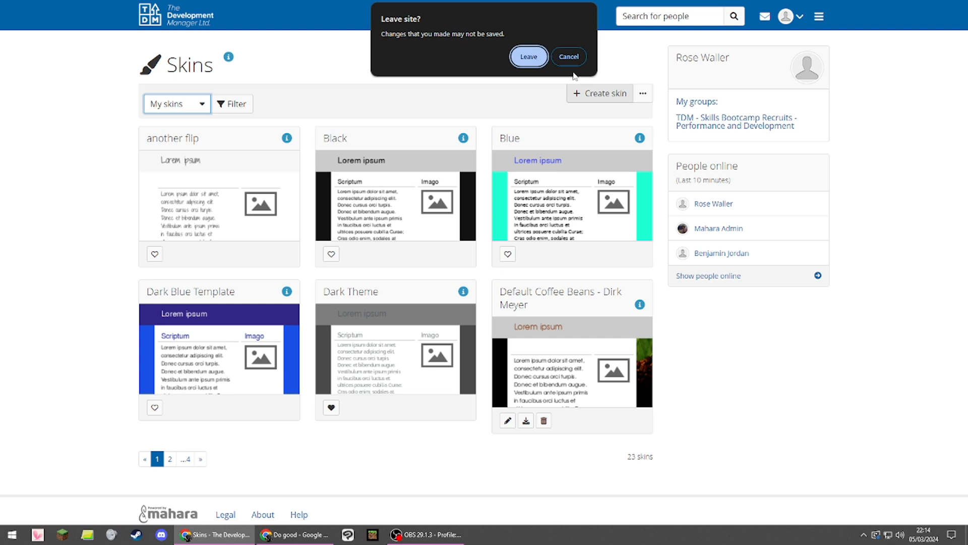
left_click(538, 62)
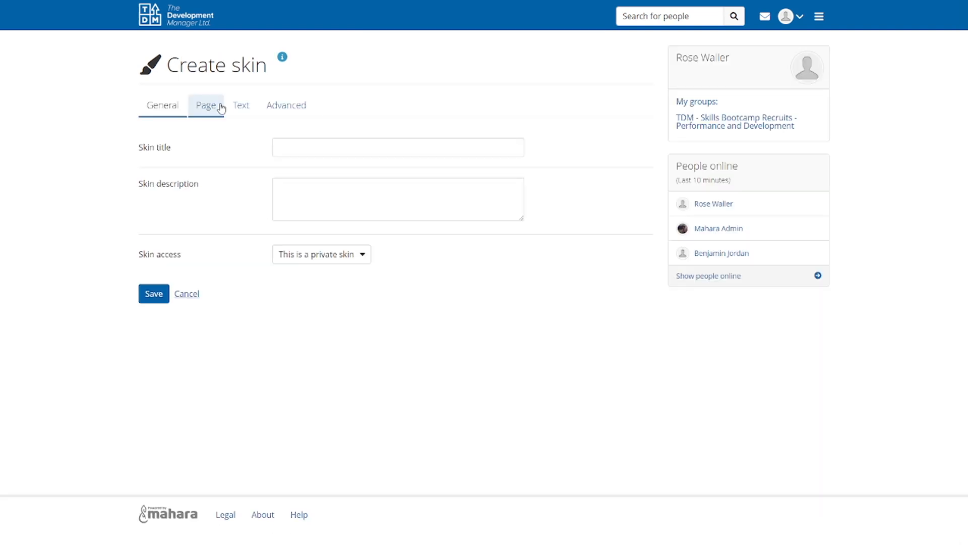
left_click(292, 146)
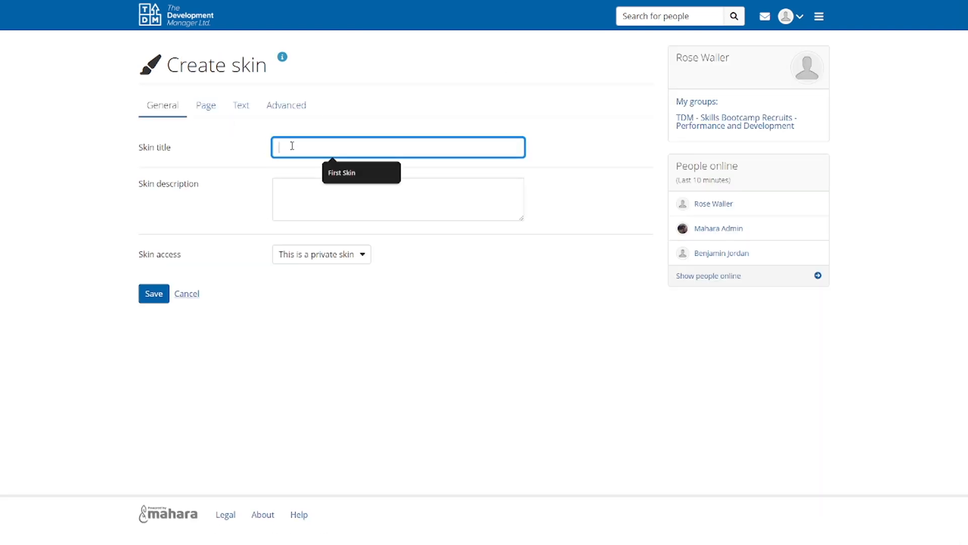
type("My skin")
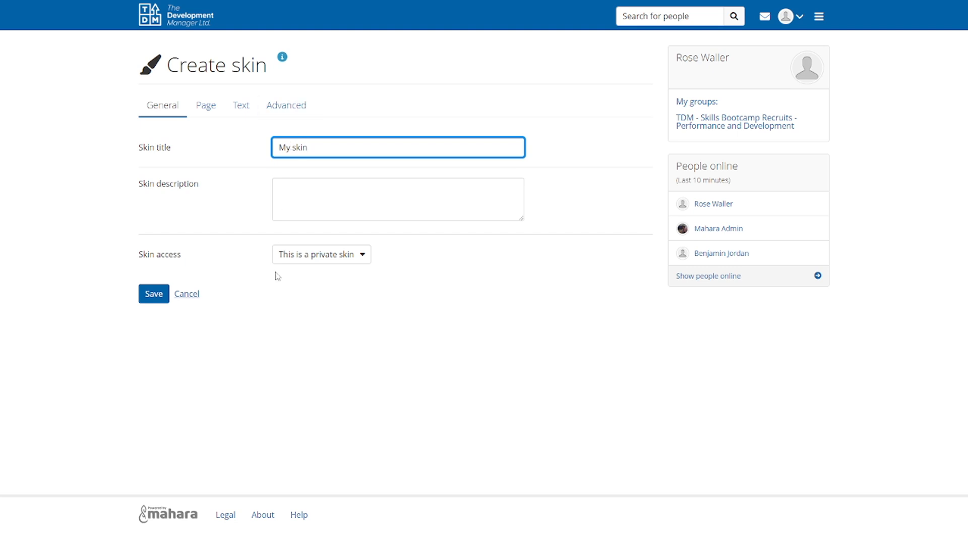
left_click(347, 257)
left_click(339, 270)
Override the theme default for the skin's page background colour with the grey #919191
left_click(219, 109)
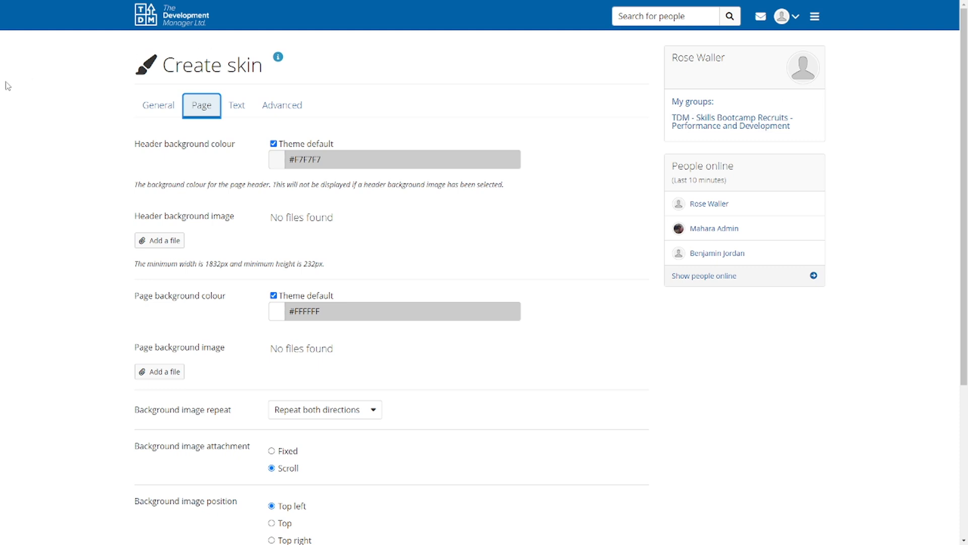
scroll(220, 257, "down", 1)
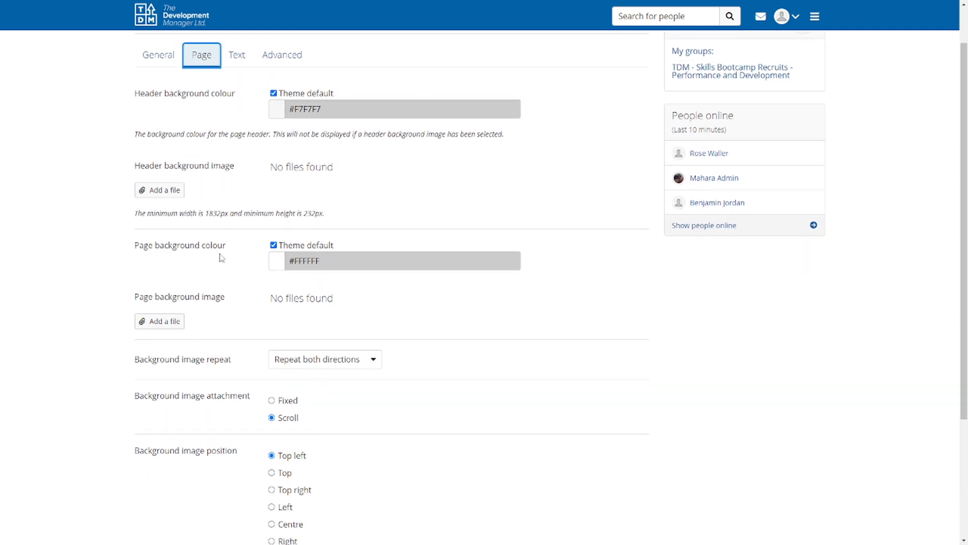
scroll(221, 258, "down", 1)
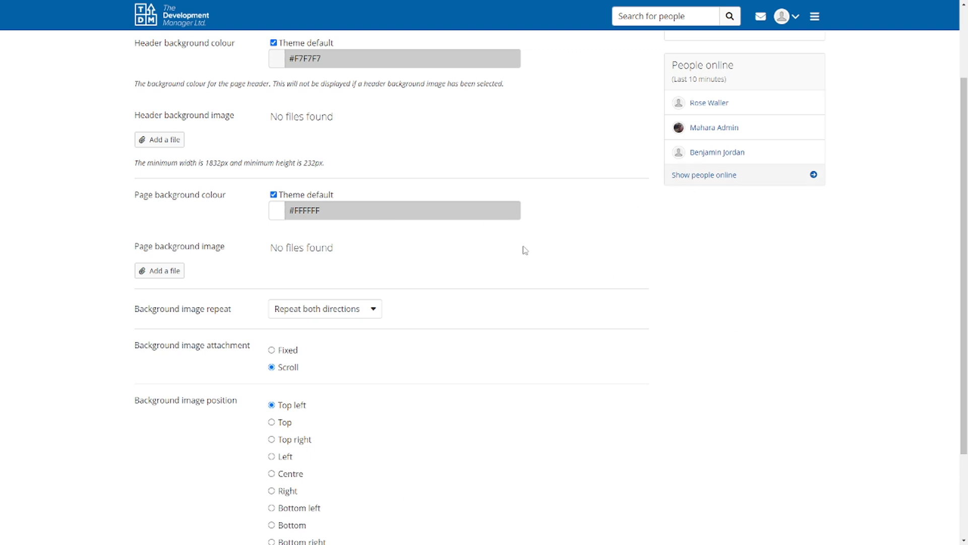
left_click(273, 194)
left_click(279, 208)
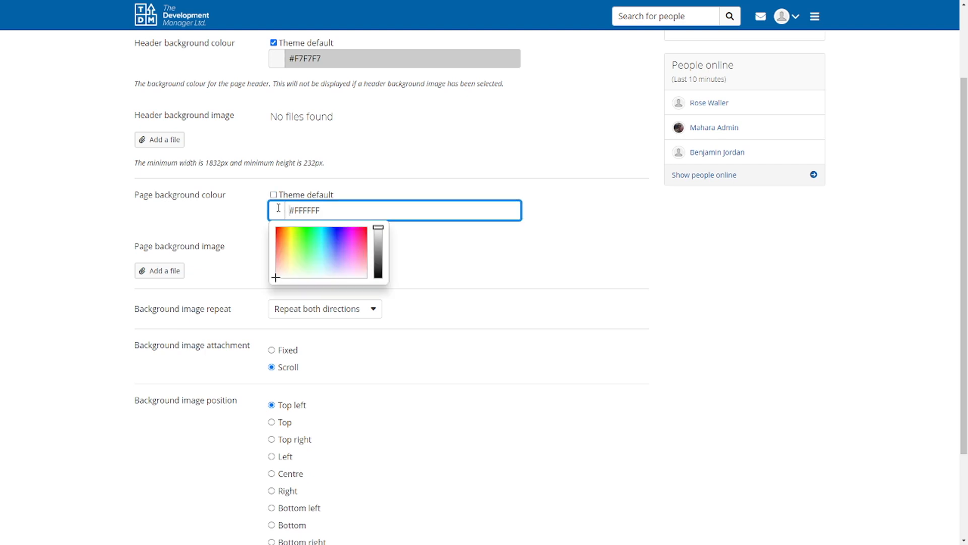
left_click(378, 240)
left_click(379, 253)
left_click(450, 244)
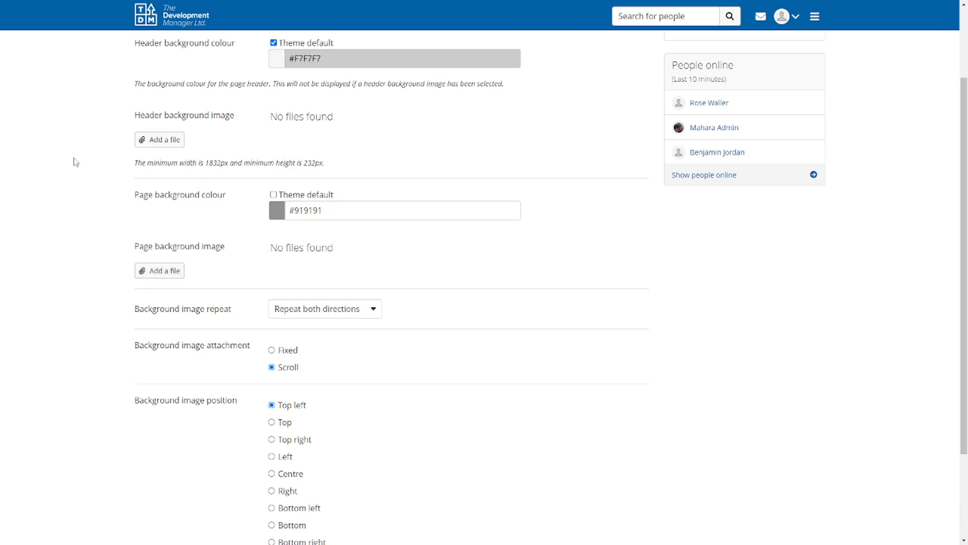
Save the new skin with its page settings
scroll(346, 276, "down", 2)
scroll(347, 276, "down", 1)
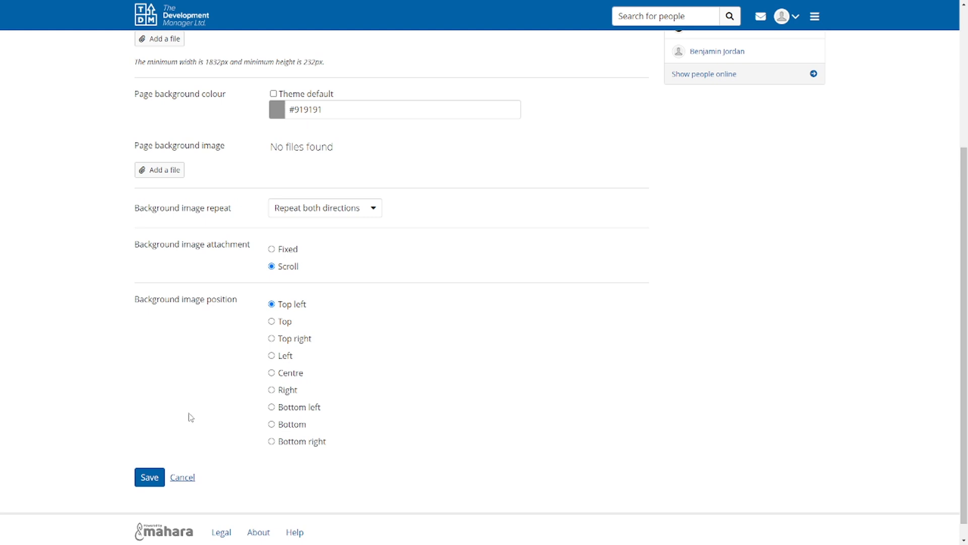
left_click(150, 476)
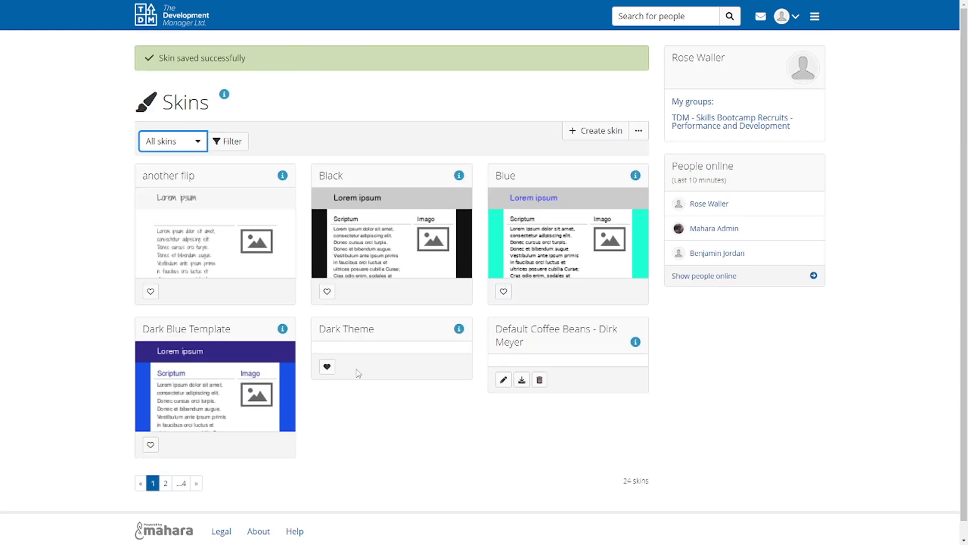
Open the RW page from the portfolios overview and go to its page settings
left_click(813, 16)
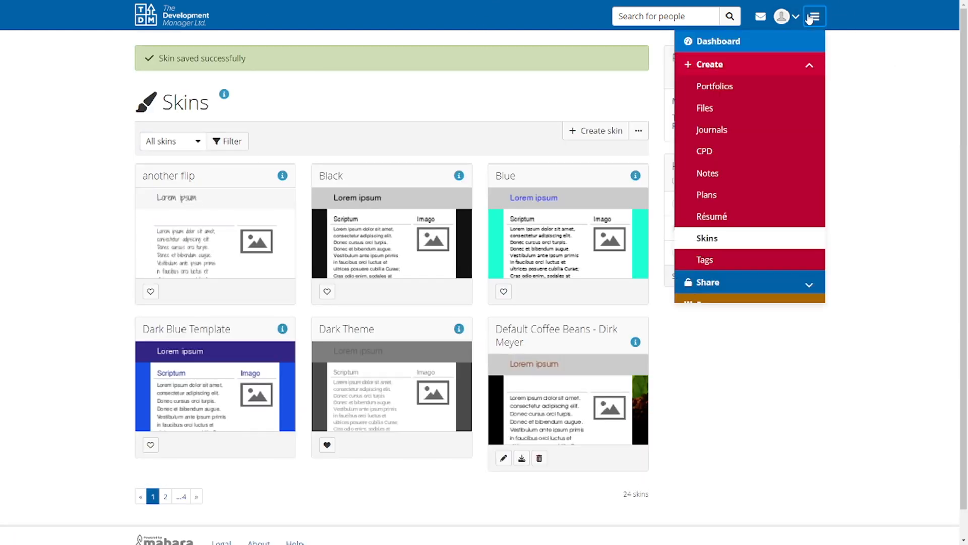
left_click(737, 86)
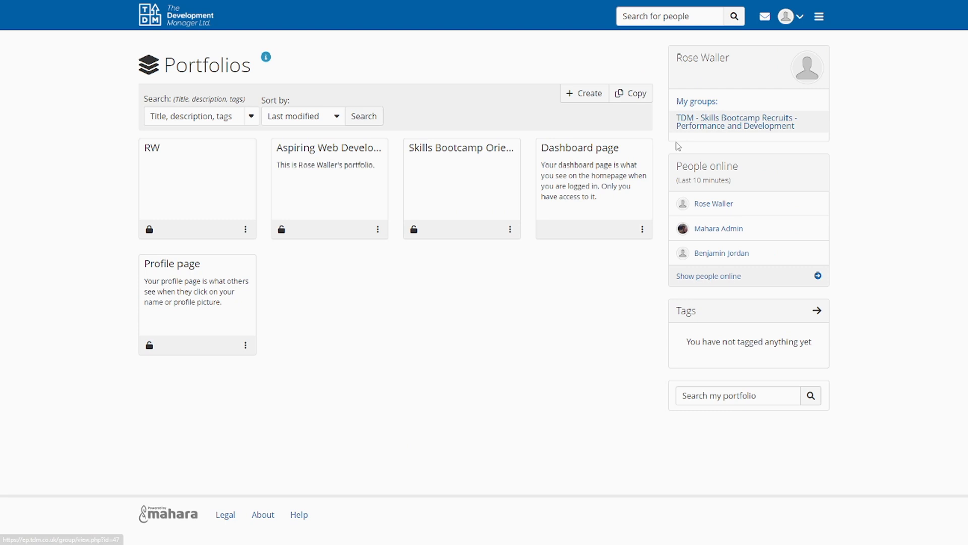
left_click(198, 147)
left_click(954, 74)
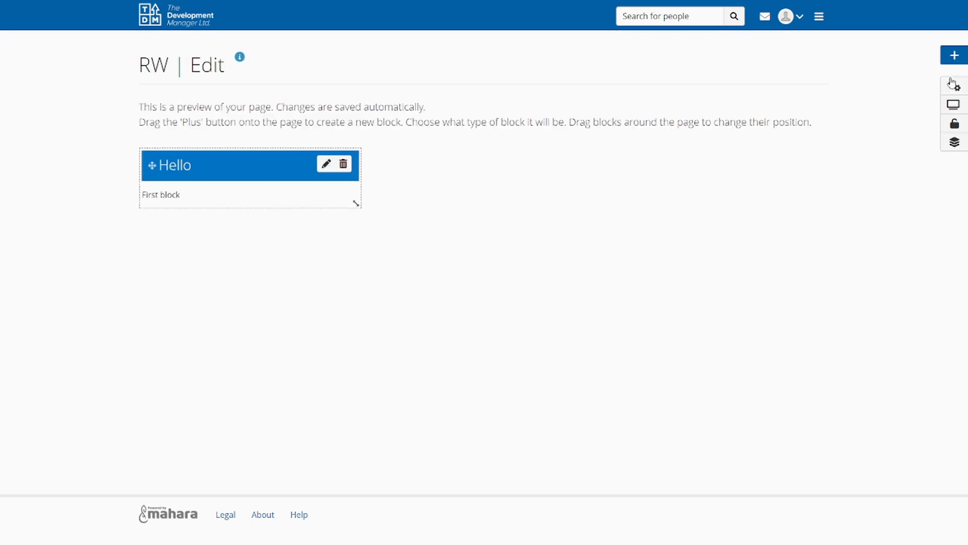
left_click(953, 89)
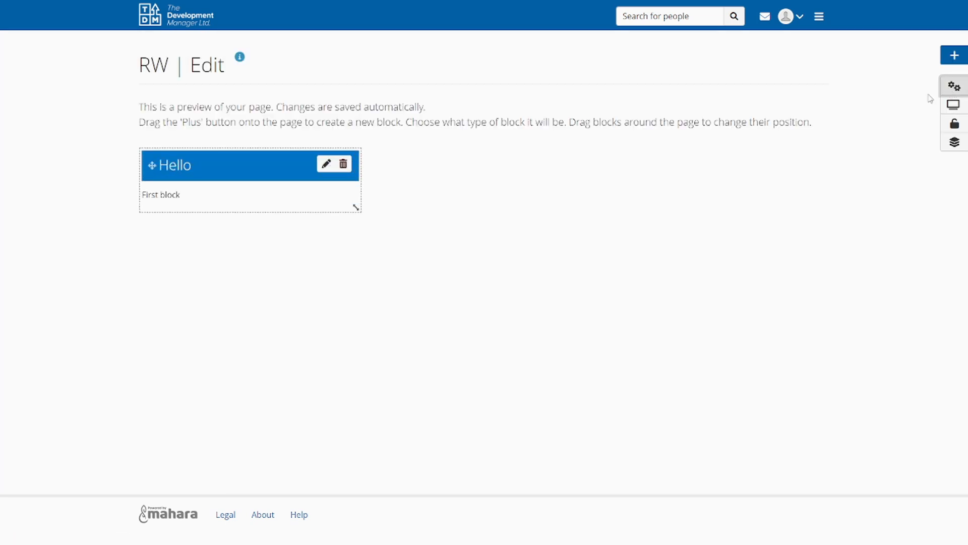
Apply the skin "My skin" to the RW page, save the settings and display the page
left_click(263, 395)
scroll(260, 396, "down", 5)
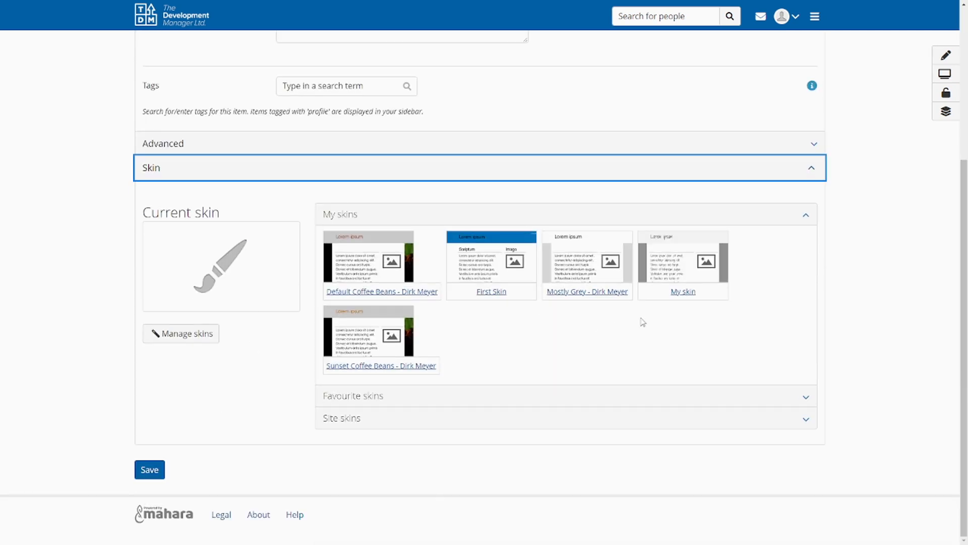
left_click(691, 258)
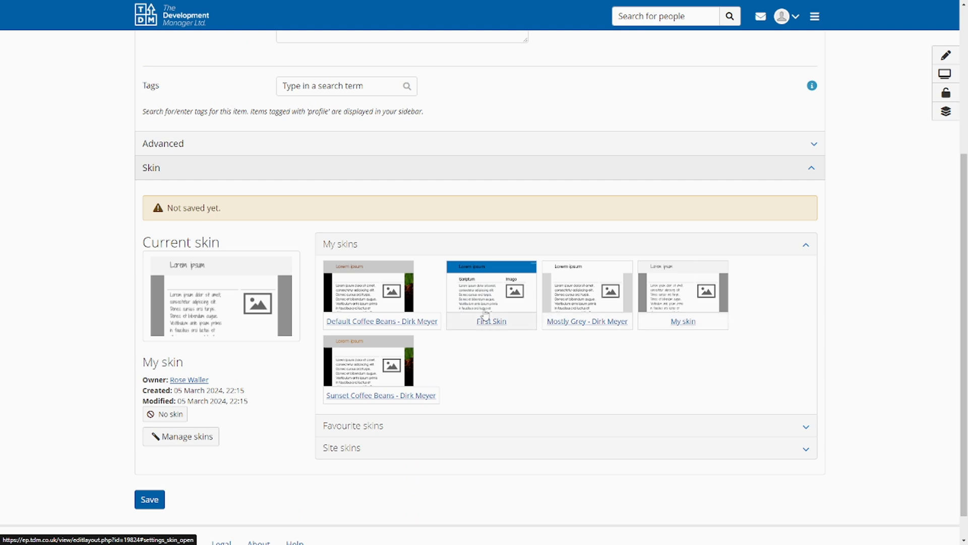
left_click(150, 499)
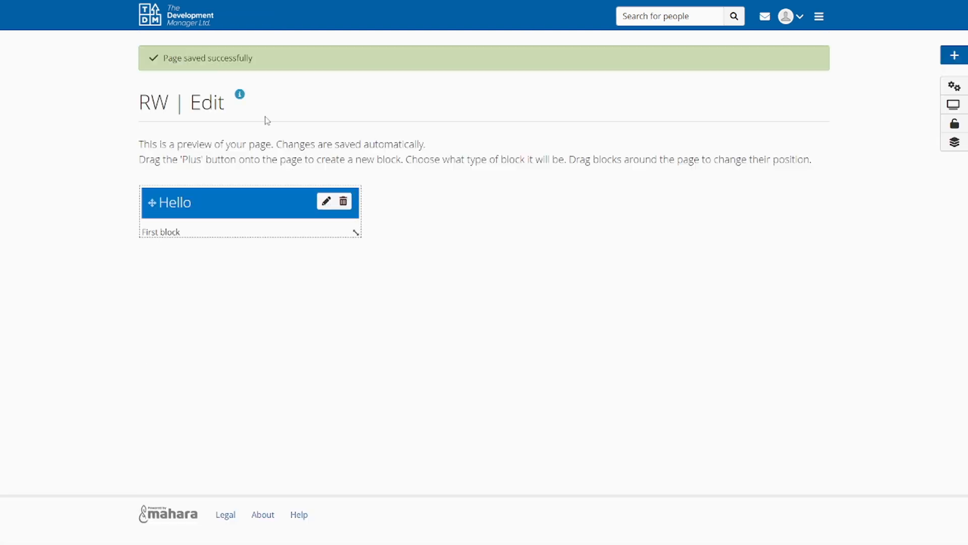
left_click(953, 104)
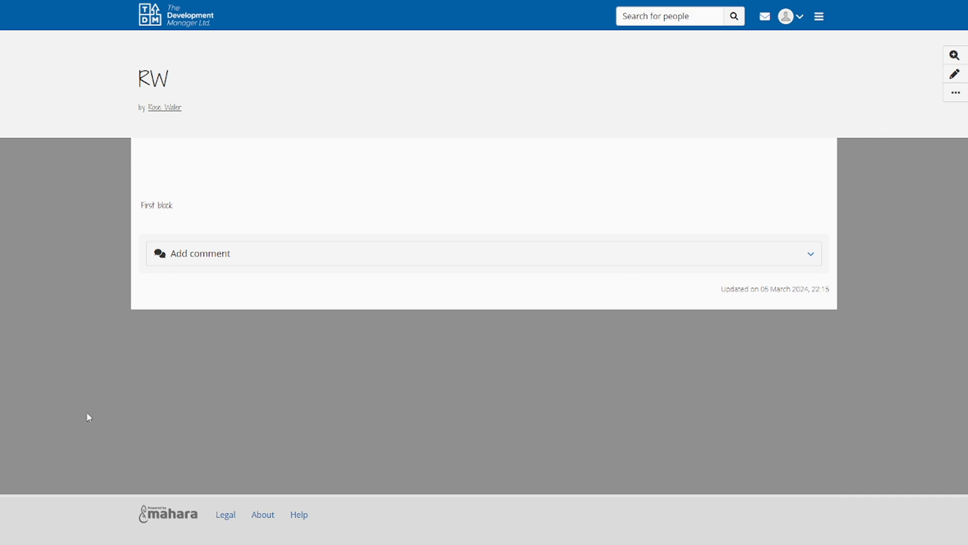
Return to the RW page's skin settings and open skin management from there
left_click(954, 76)
left_click(954, 86)
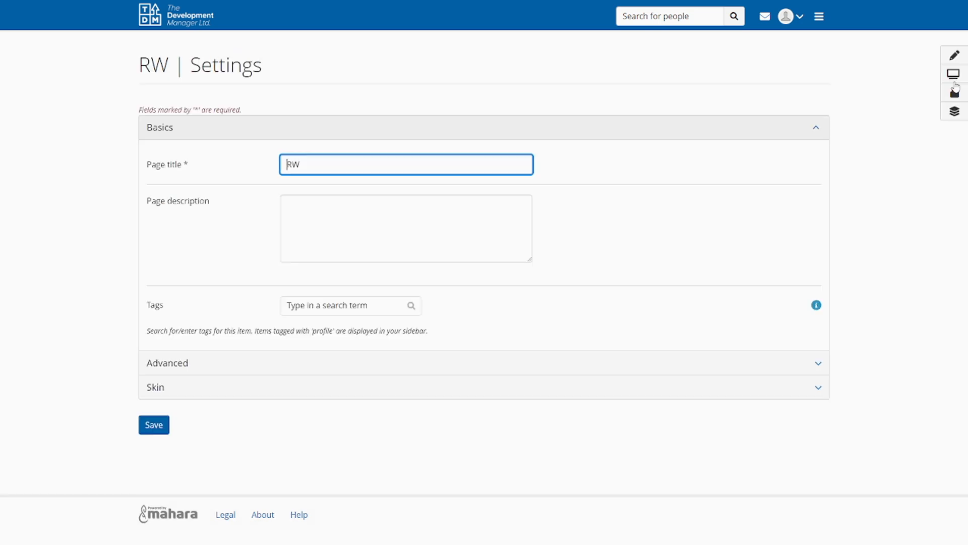
left_click(221, 394)
scroll(222, 399, "down", 5)
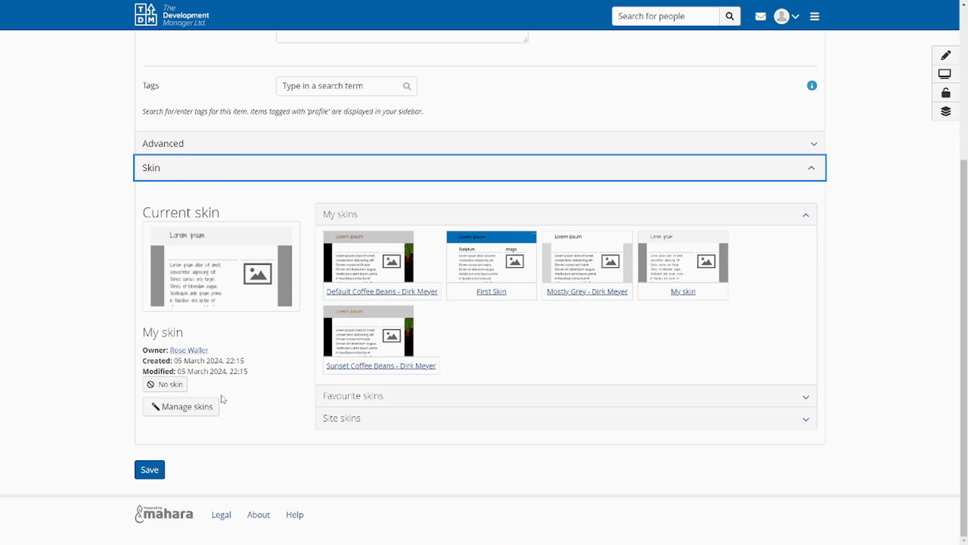
left_click(214, 409)
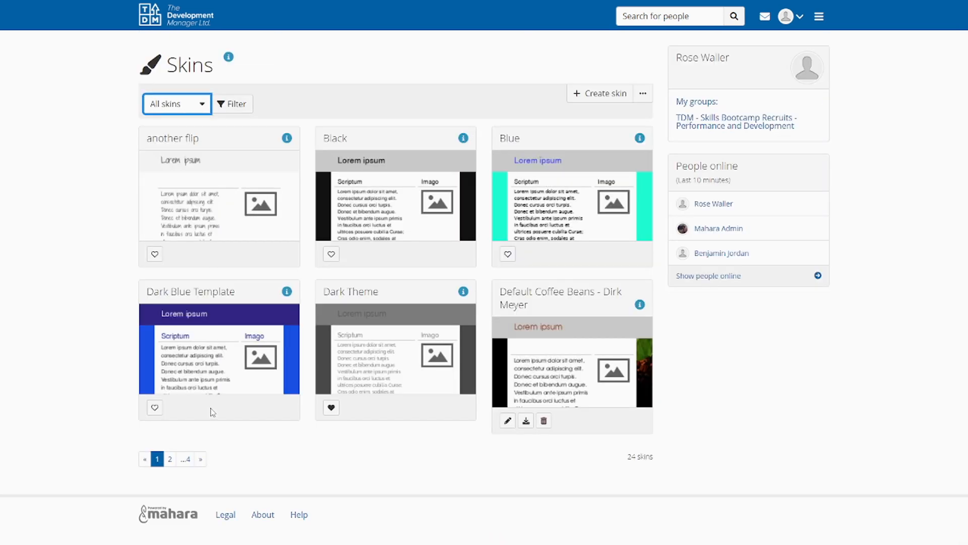
Filter the skins to My skins and open "My skin" for editing
left_click(195, 104)
left_click(181, 144)
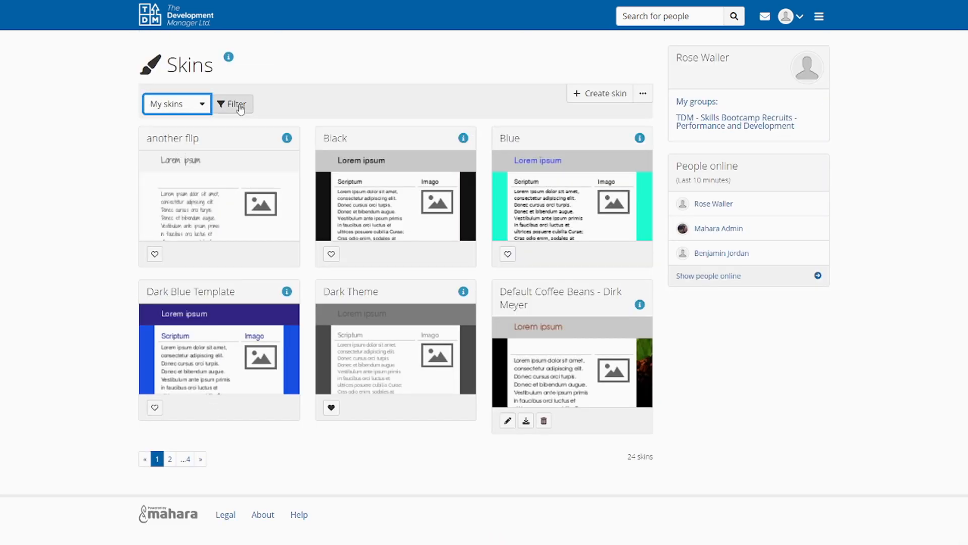
left_click(233, 103)
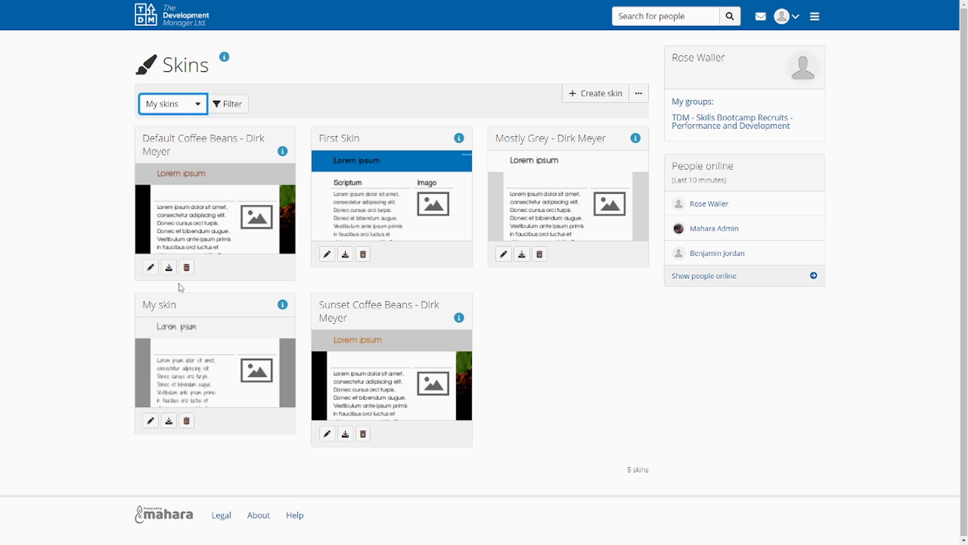
left_click(170, 359)
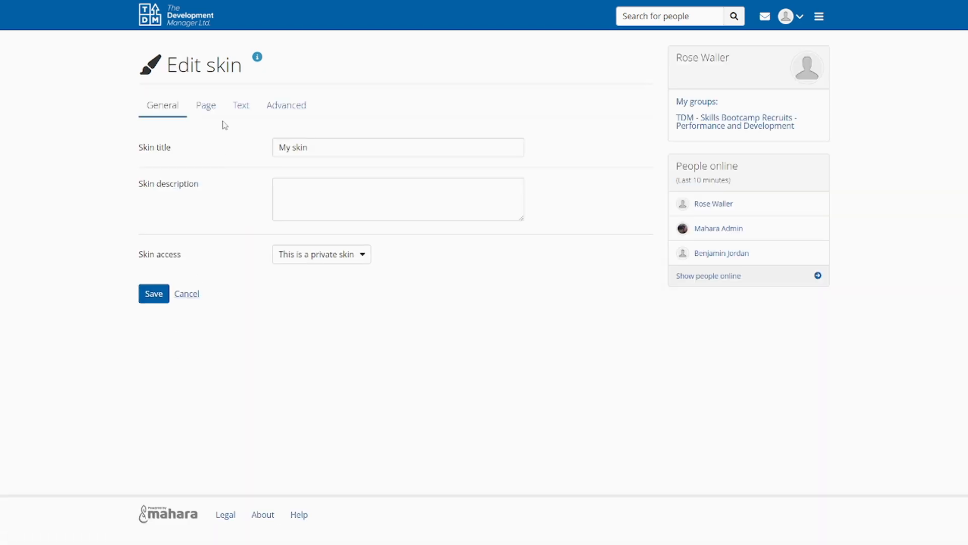
Review the skin's page background settings and set its heading font to Book Antiqua
left_click(211, 106)
scroll(253, 313, "down", 4)
scroll(252, 312, "up", 3)
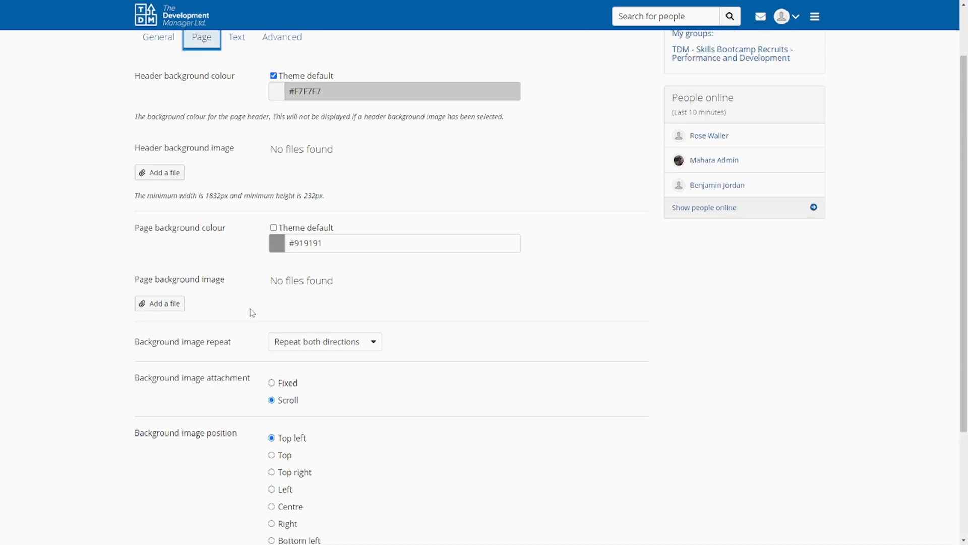
scroll(252, 313, "up", 2)
left_click(236, 106)
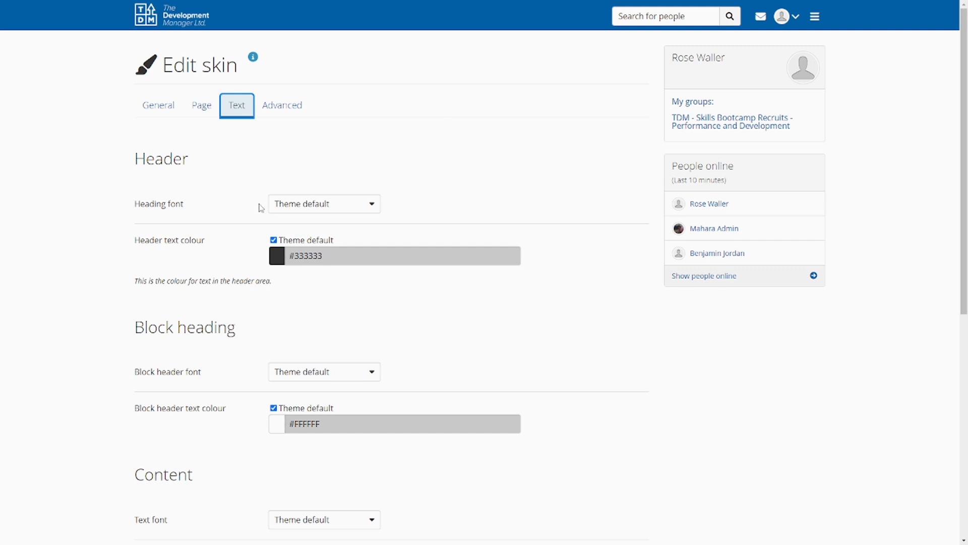
left_click(318, 205)
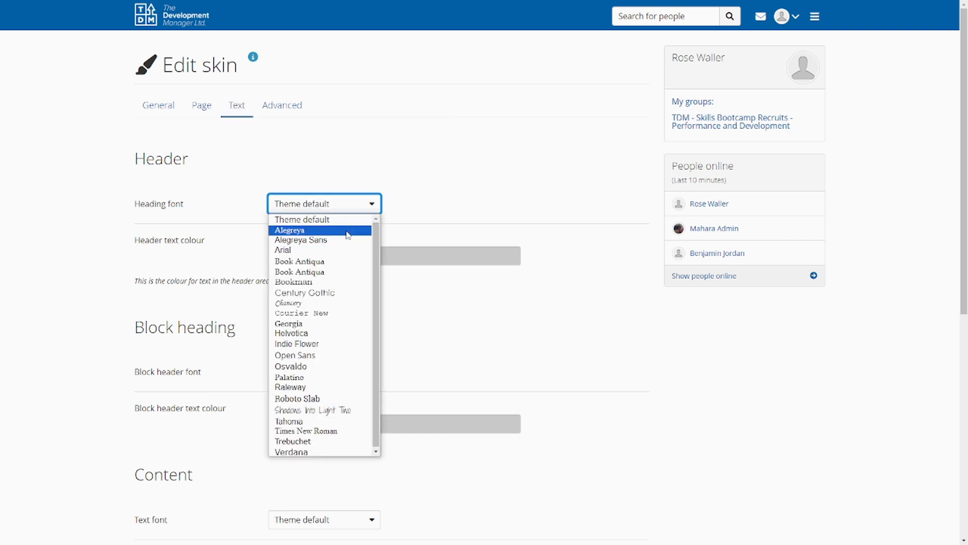
left_click(368, 270)
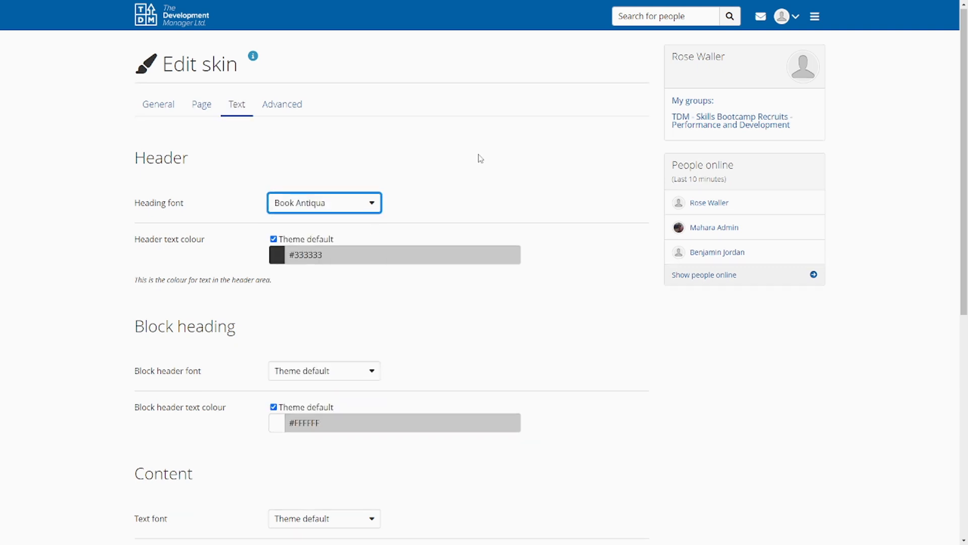
Set the skin's block header font to Arial
scroll(324, 208, "down", 4)
scroll(263, 193, "down", 1)
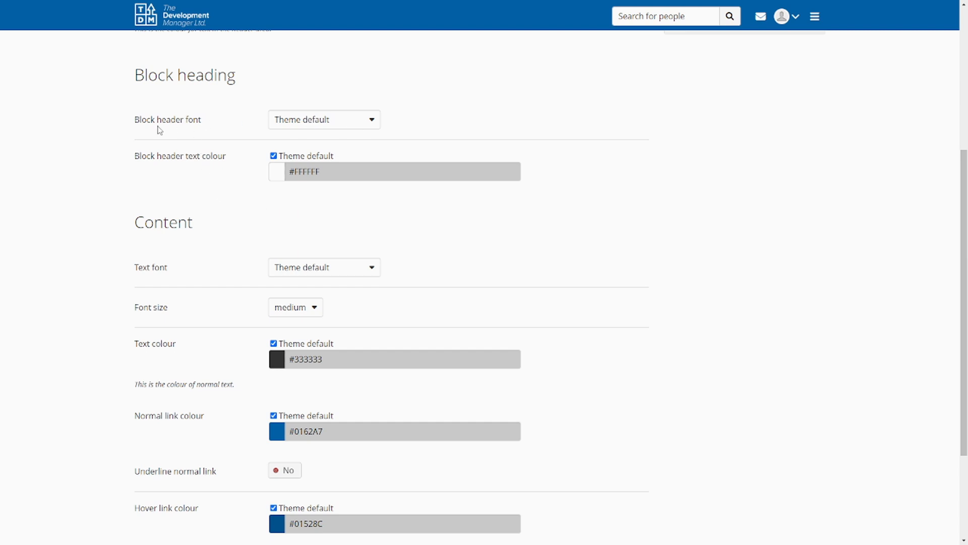
left_click(318, 126)
left_click(329, 166)
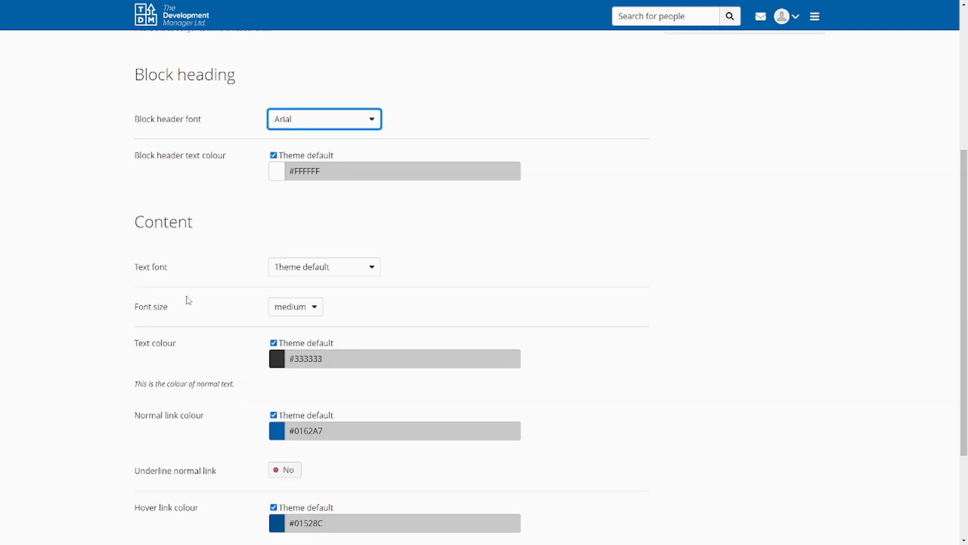
Start a #header-content{ rule in the skin's custom CSS, with a new line for its properties
scroll(186, 300, "down", 2)
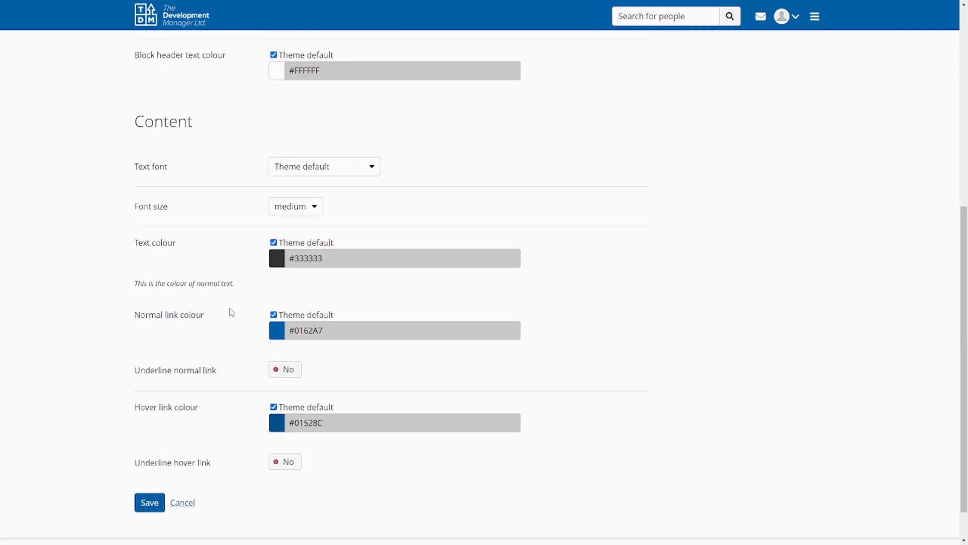
scroll(218, 317, "down", 1)
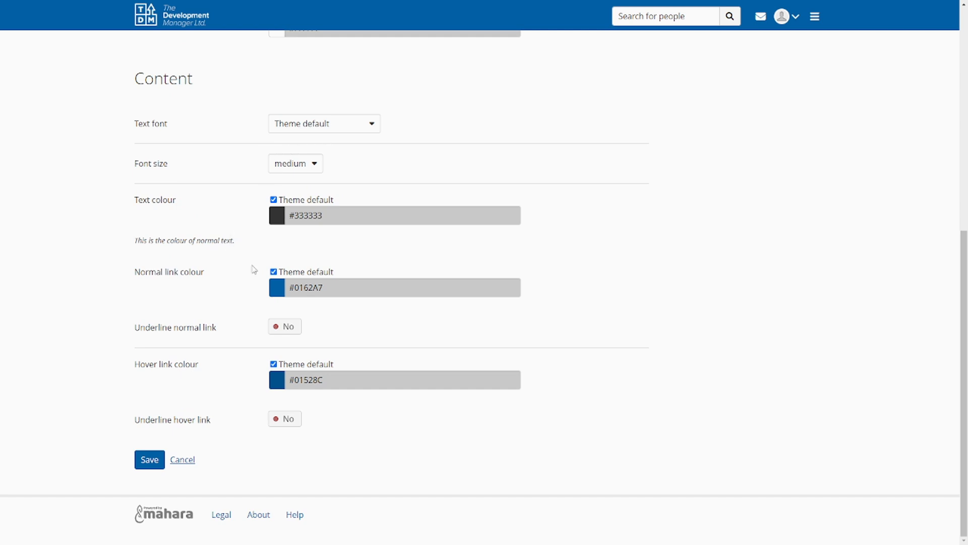
scroll(209, 231, "up", 3)
scroll(208, 231, "up", 5)
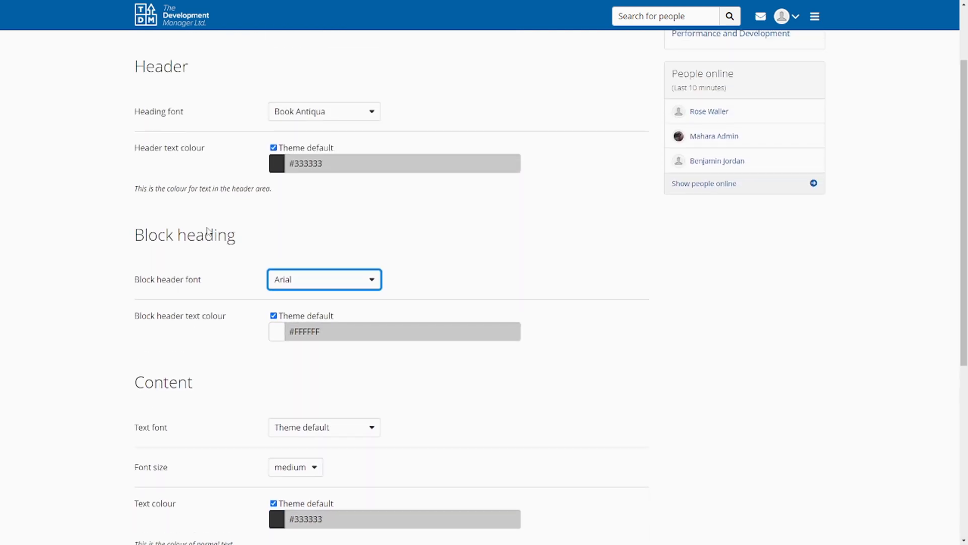
left_click(276, 64)
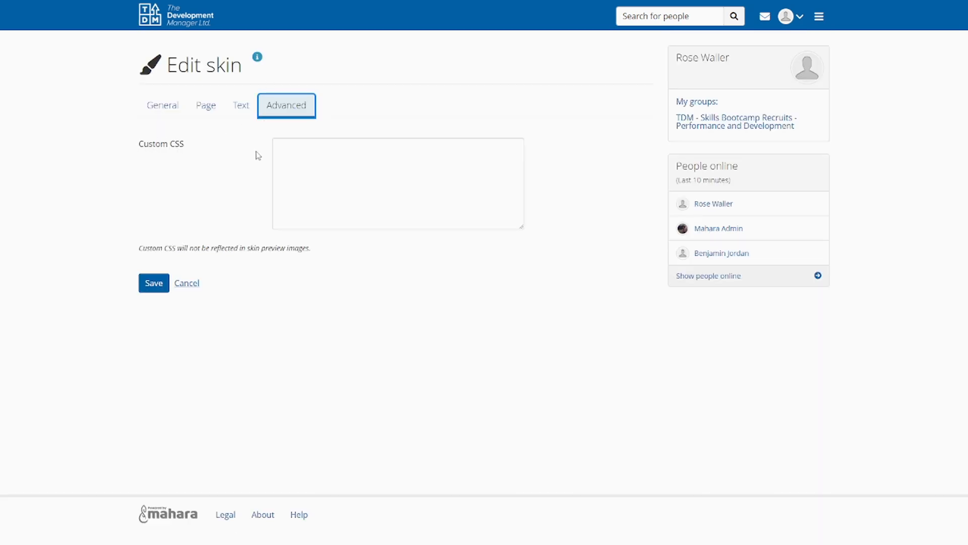
left_click(331, 157)
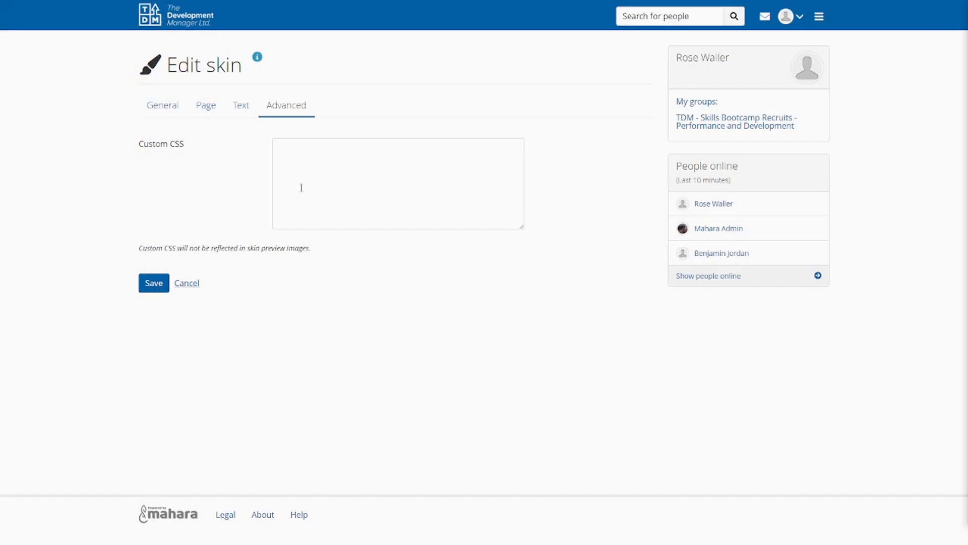
left_click(301, 187)
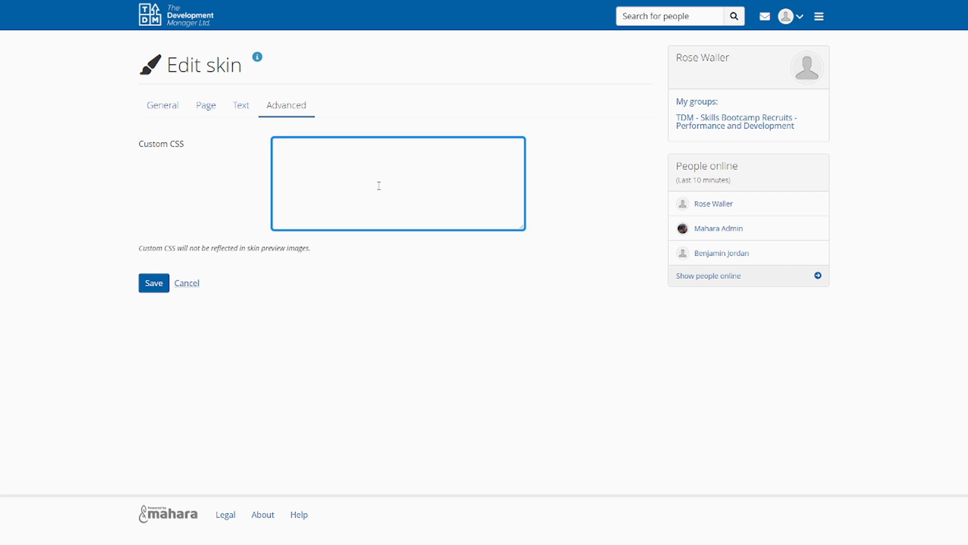
type("#head")
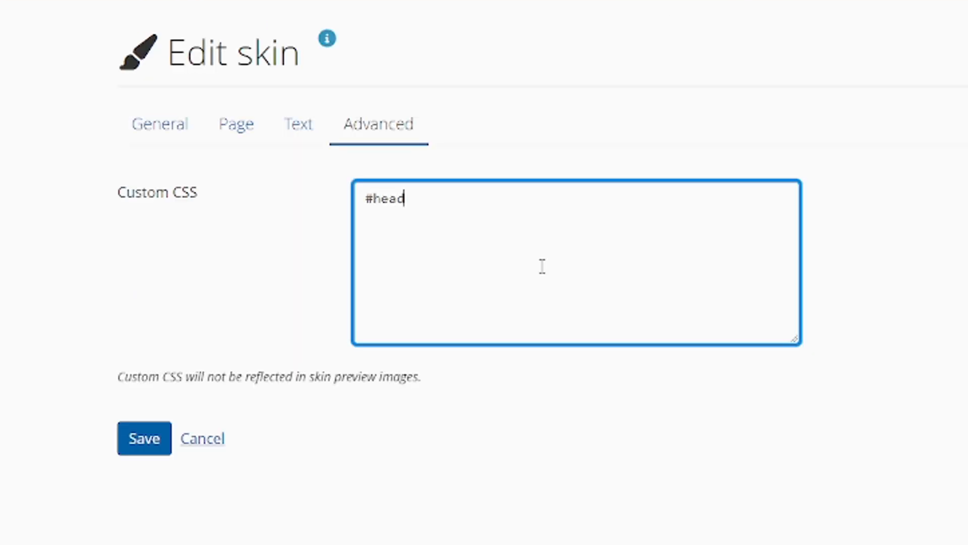
type("er-content{")
key("Return")
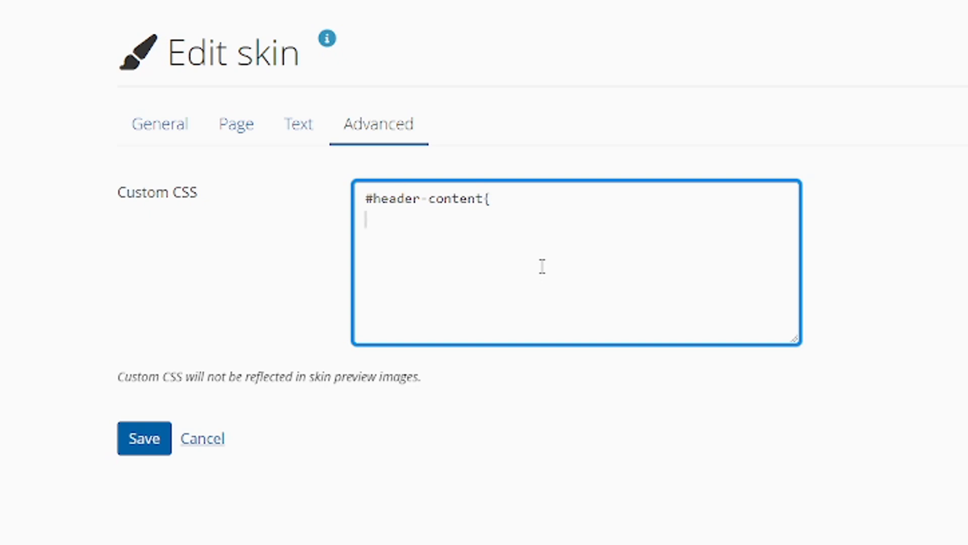
Add height:800px; and padding:20px; on separate lines inside the #header-content rule
left_click_drag(482, 198, 354, 197)
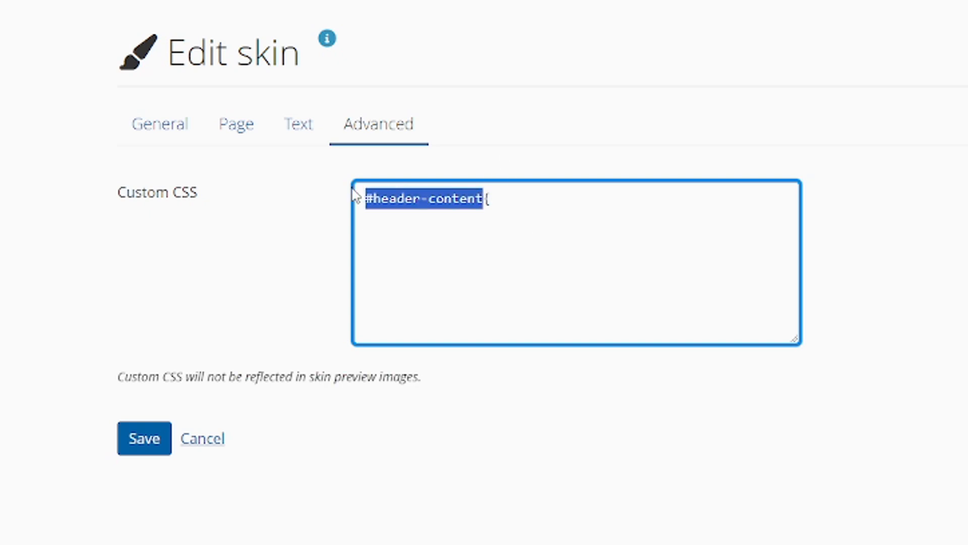
left_click(453, 231)
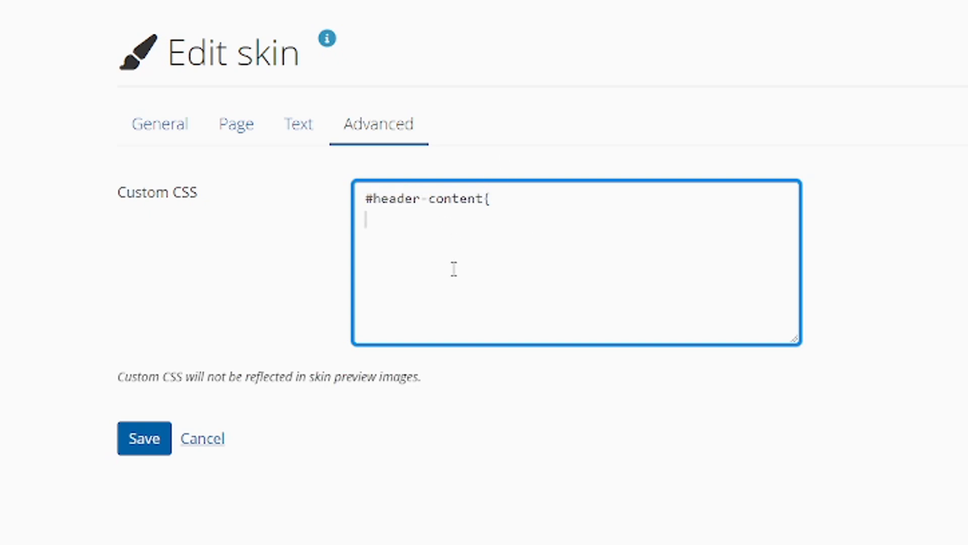
type("height:800p")
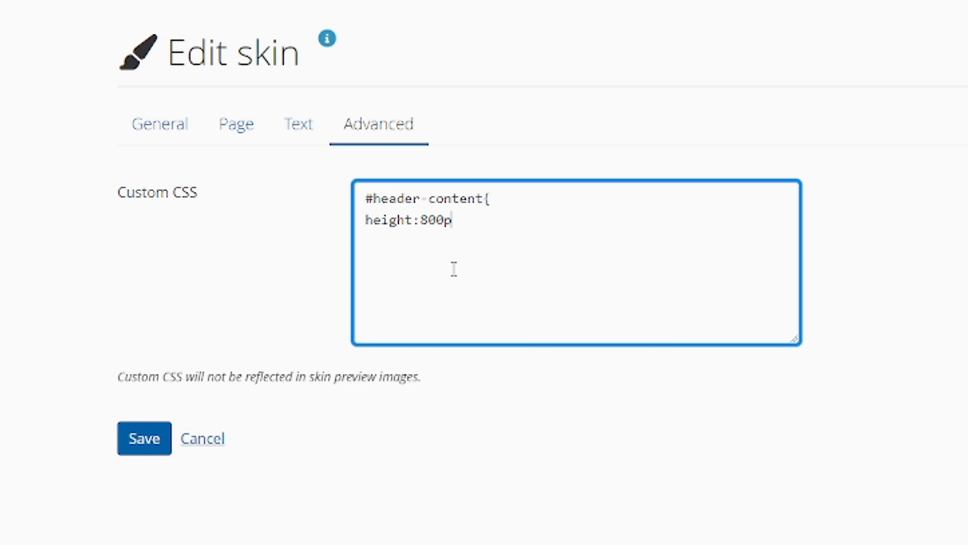
type("x;")
key("Return")
type("padding 20px;")
key("Return")
Add border:7px solid #00000; to the #header-content rule and end the rule with a closing brace
type("border:")
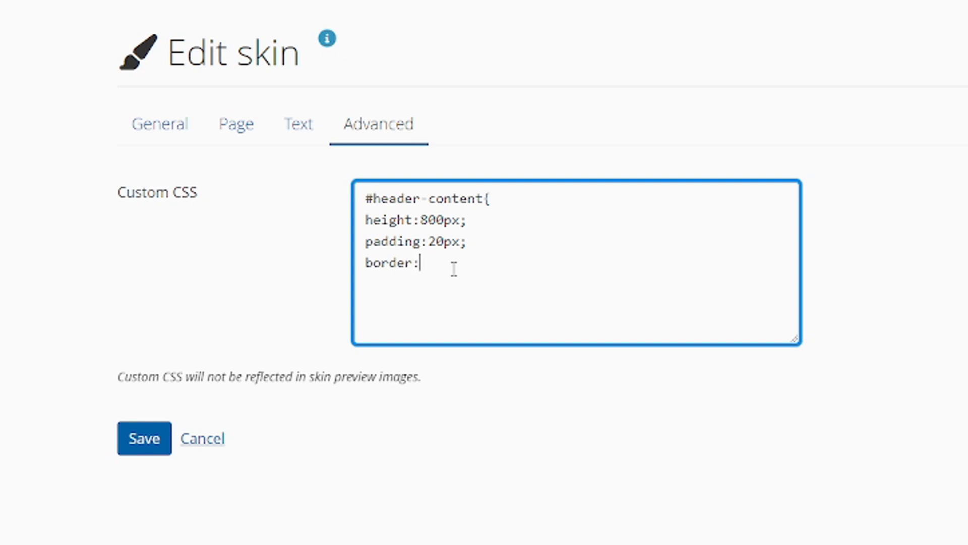
type("7px solid #FFF")
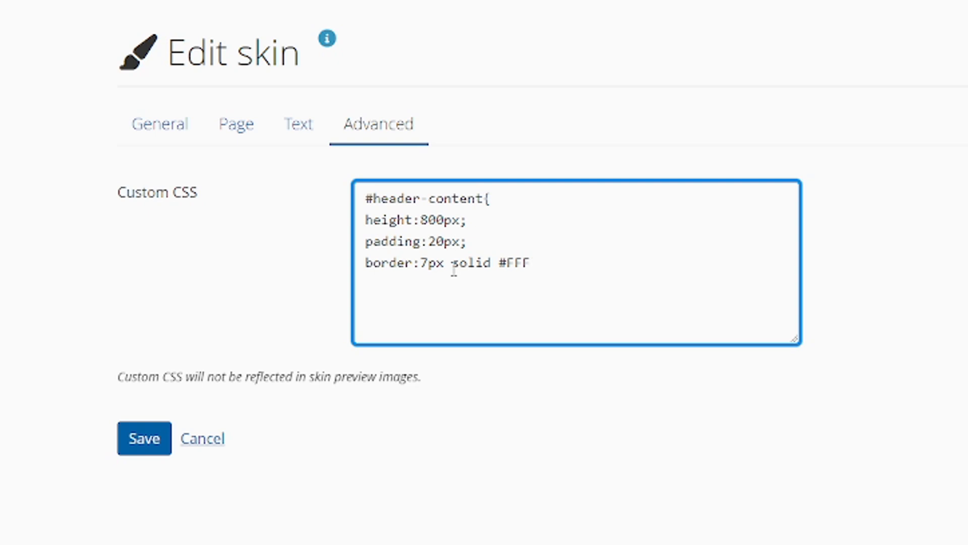
key("BackSpace")
key("BackSpace")
key("BackSpace")
type("00000;")
key("Return")
type("}")
Save the edited skin and open the RW page from the portfolios overview to check its styling
left_click(144, 438)
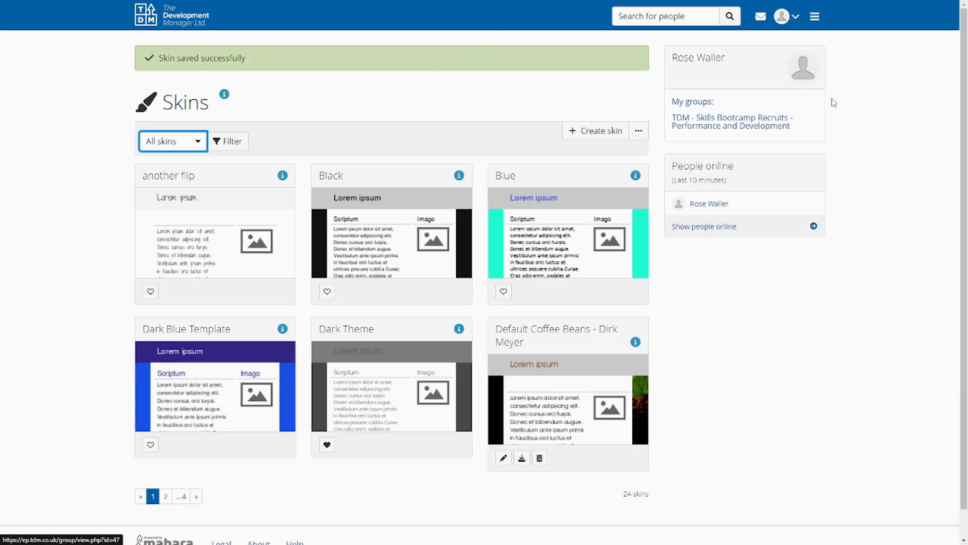
left_click(815, 16)
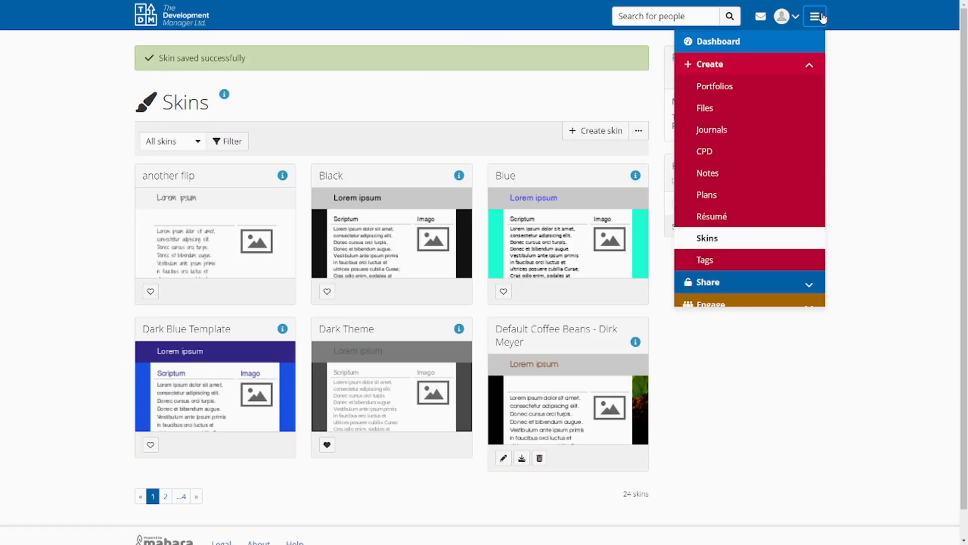
left_click(716, 87)
left_click(166, 157)
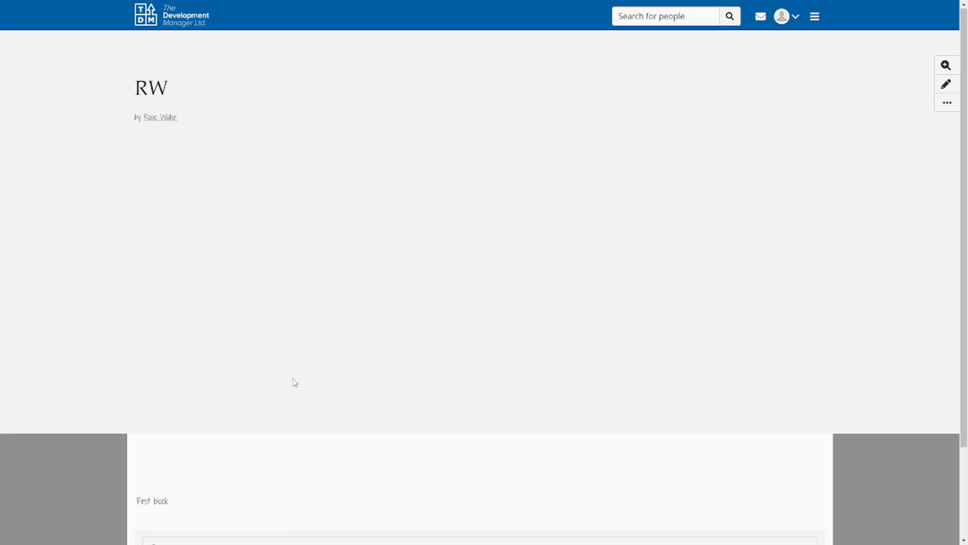
Look over the RW page, then limit the skins list to My skins and open My skin for editing
scroll(306, 387, "down", 2)
scroll(107, 375, "up", 2)
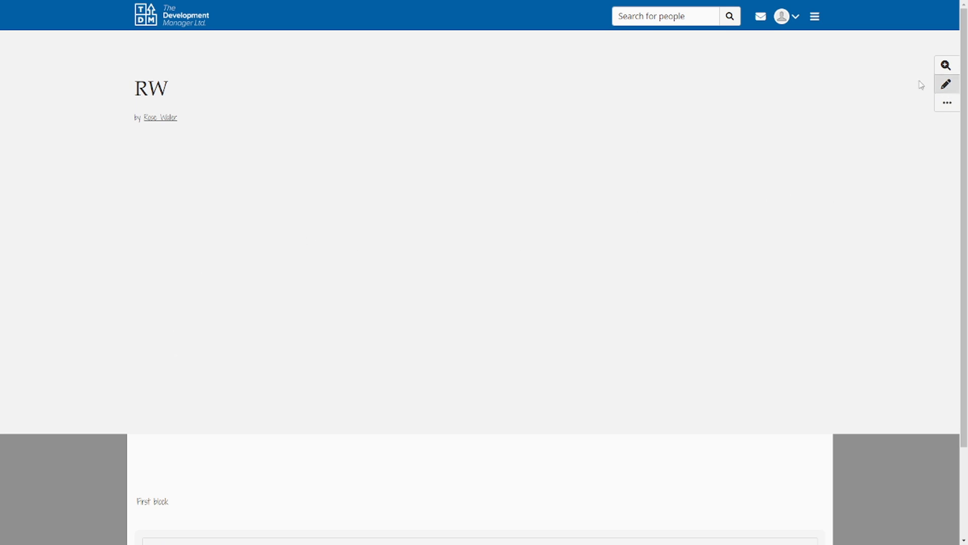
left_click(816, 17)
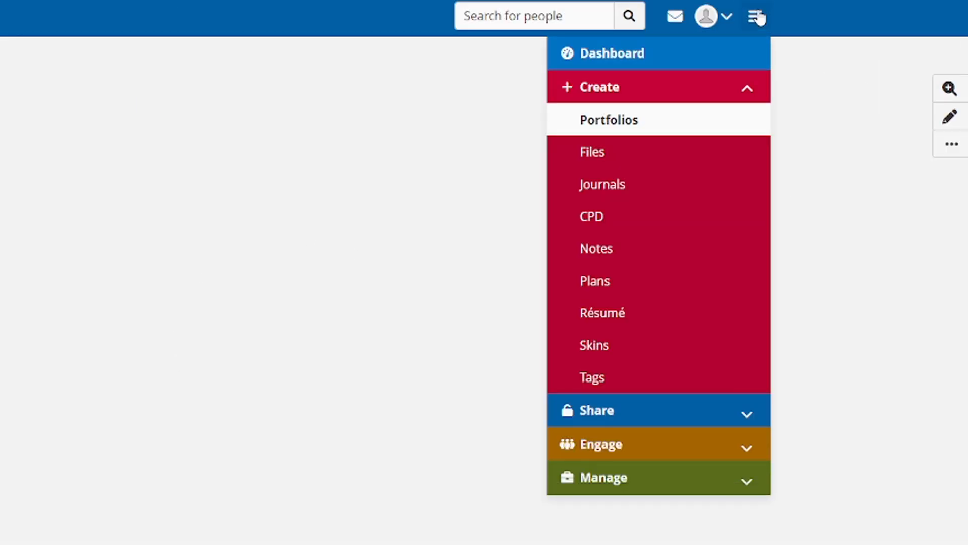
left_click(595, 359)
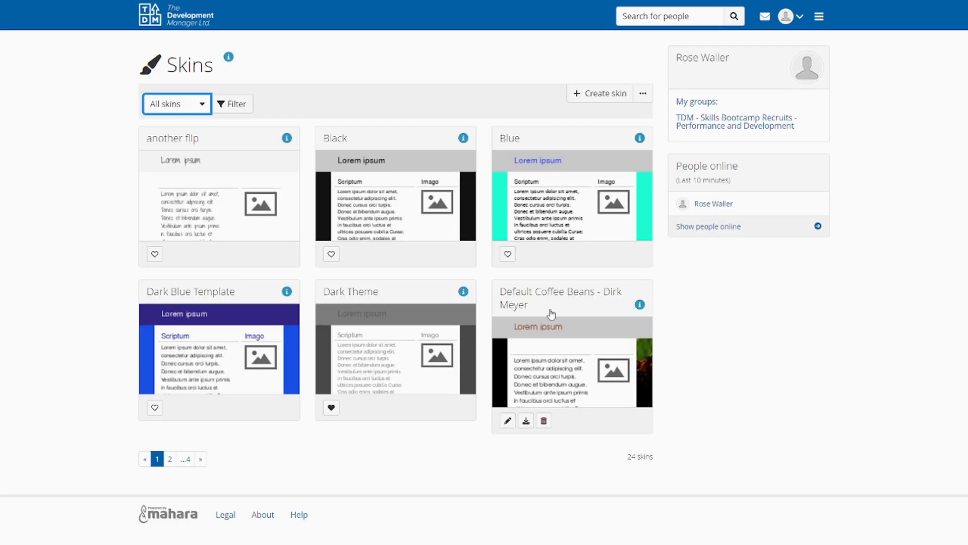
left_click(192, 104)
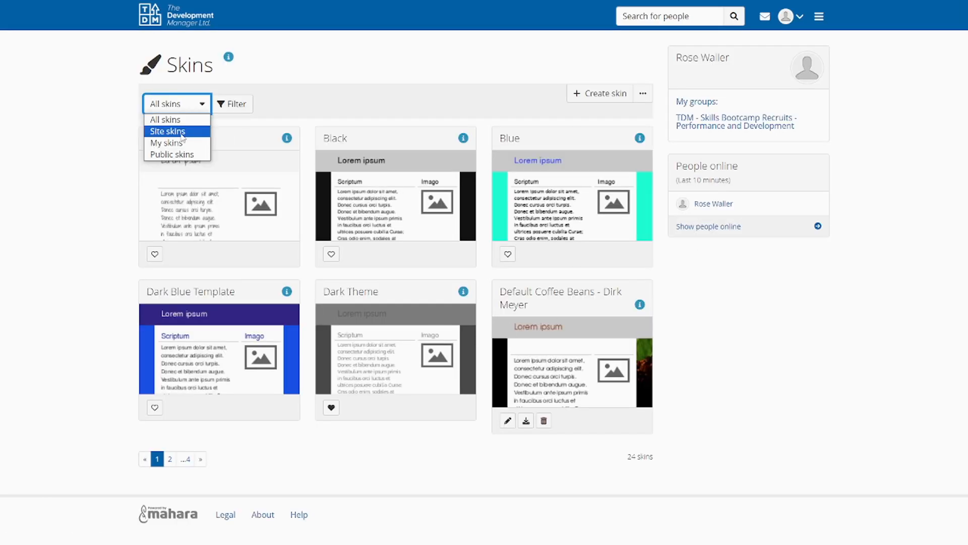
left_click(177, 142)
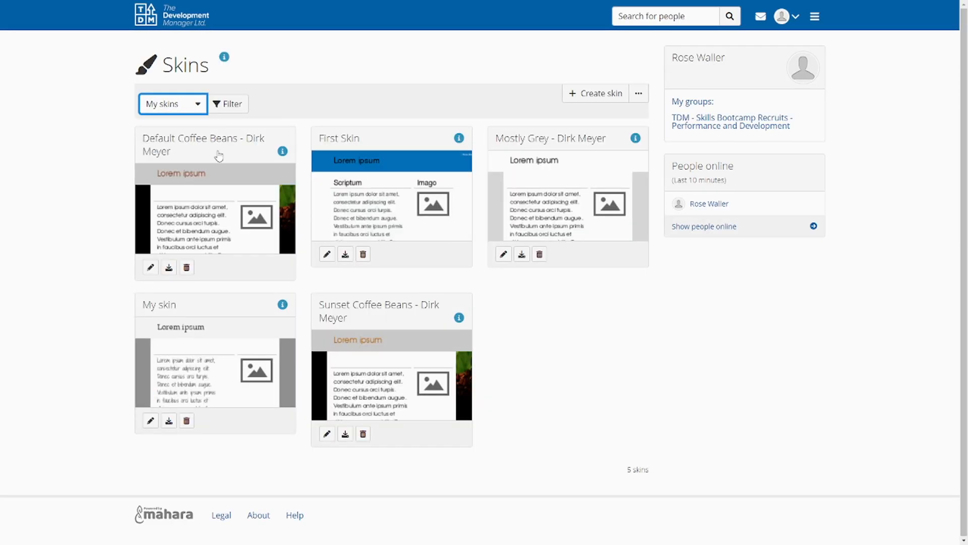
left_click(163, 342)
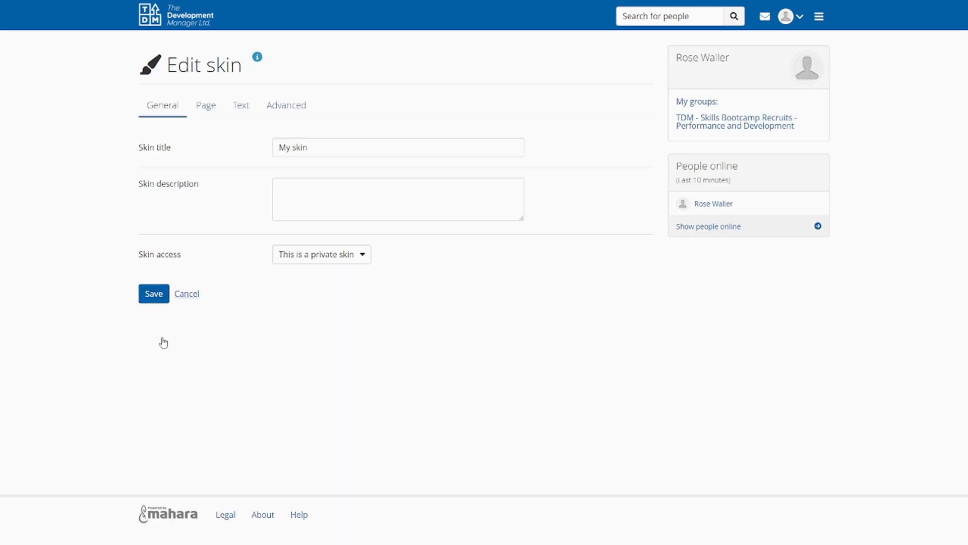
Change the border colour in the skin's custom #header-content rule to #FFF
left_click(298, 105)
left_click(386, 183)
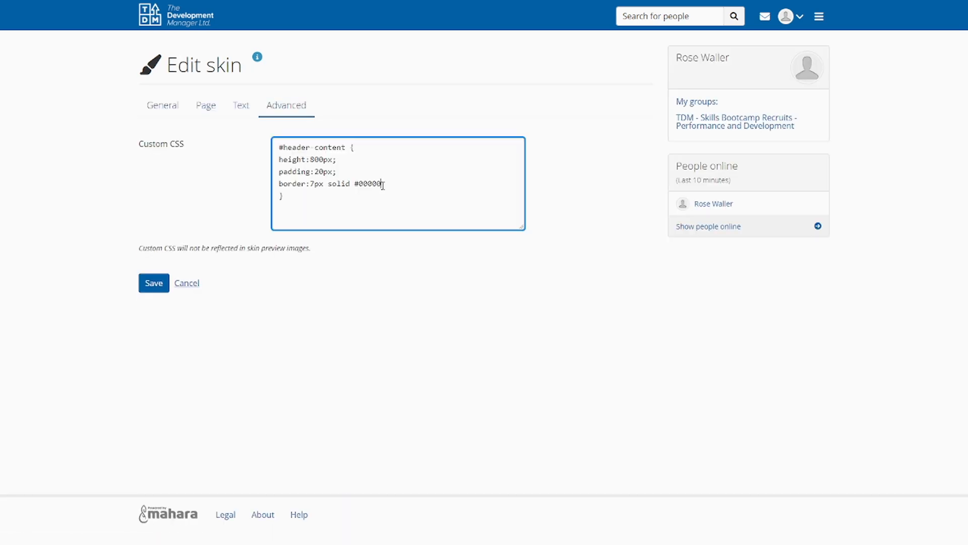
key("BackSpace")
key("BackSpace")
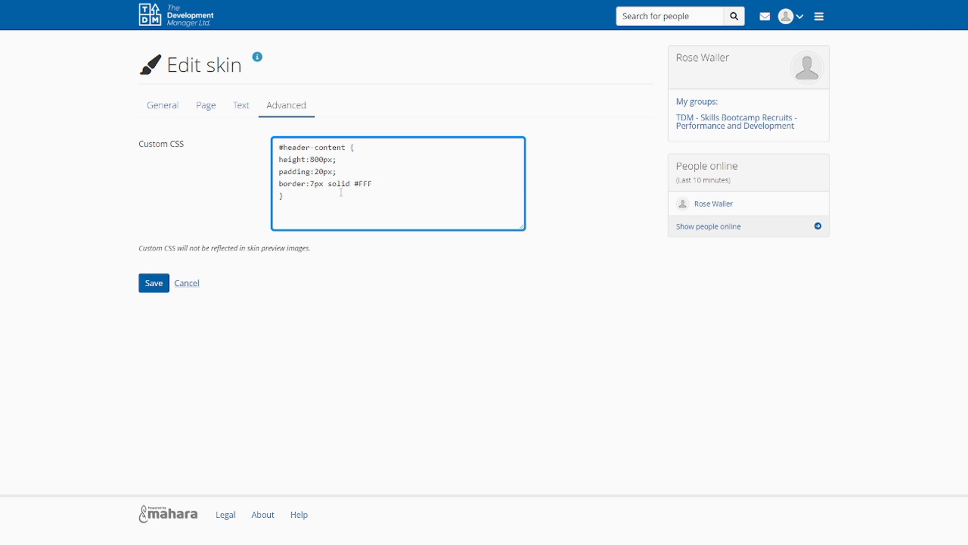
Set the skin's header background colour to blue #055AF7 and save the skin
left_click(205, 106)
left_click(274, 144)
left_click(303, 159)
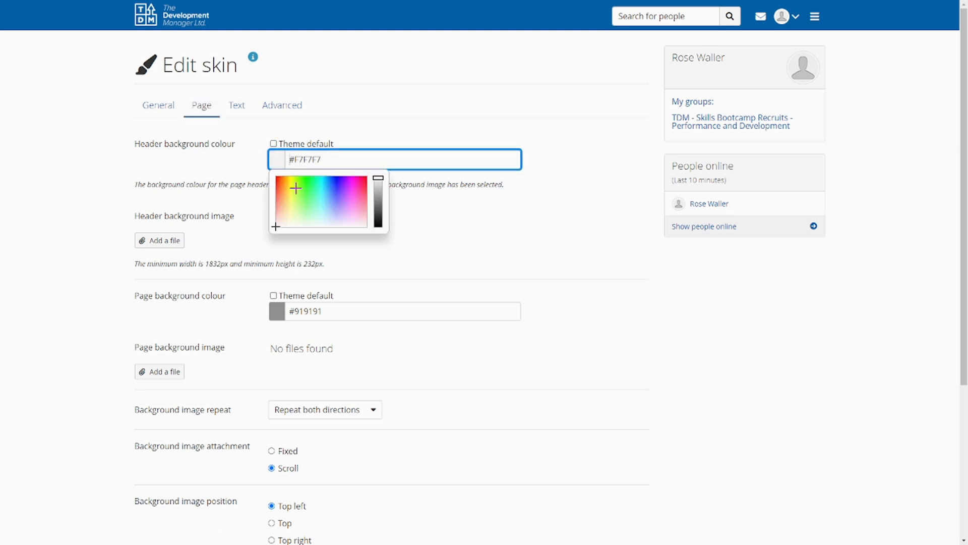
left_click(330, 177)
left_click(486, 268)
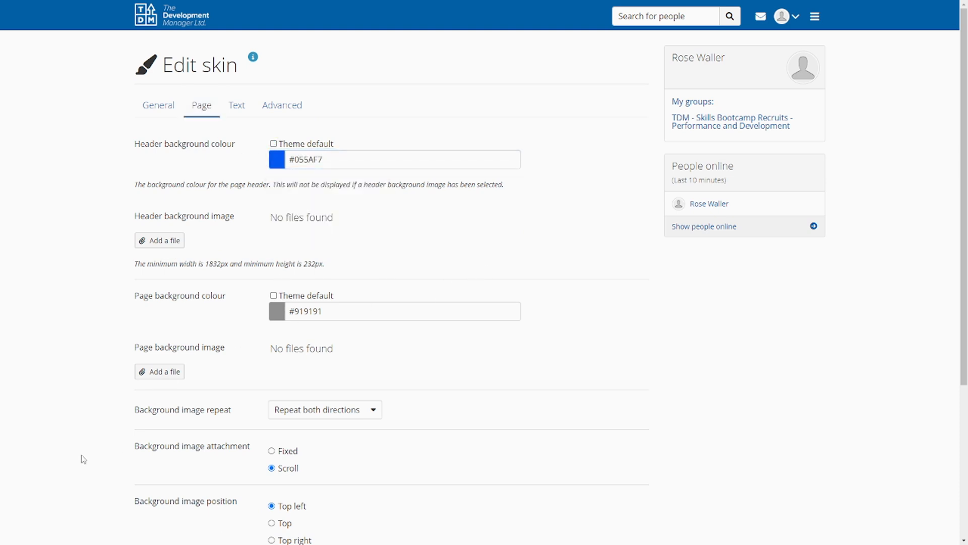
scroll(91, 438, "down", 5)
left_click(145, 464)
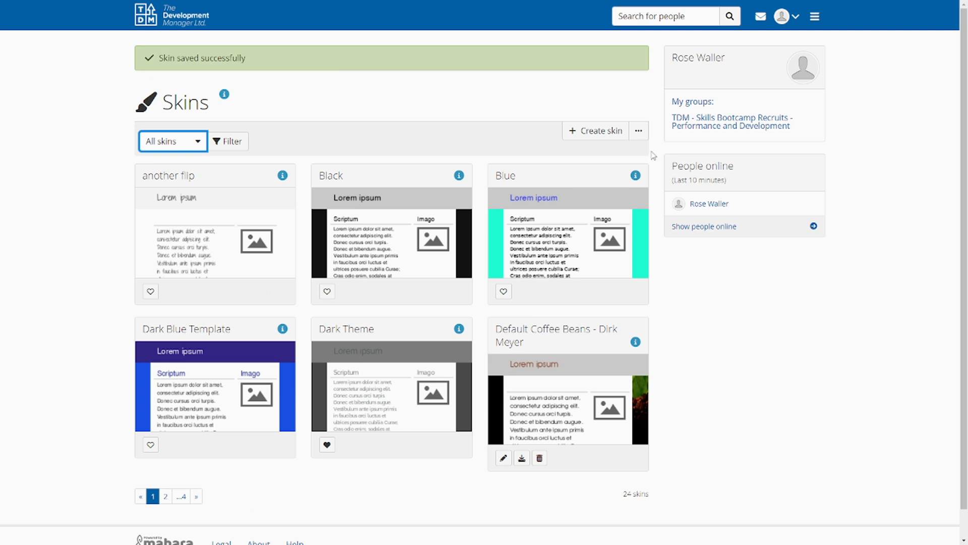
Open the RW page from the portfolios overview and examine its header background and border
left_click(815, 18)
left_click(750, 87)
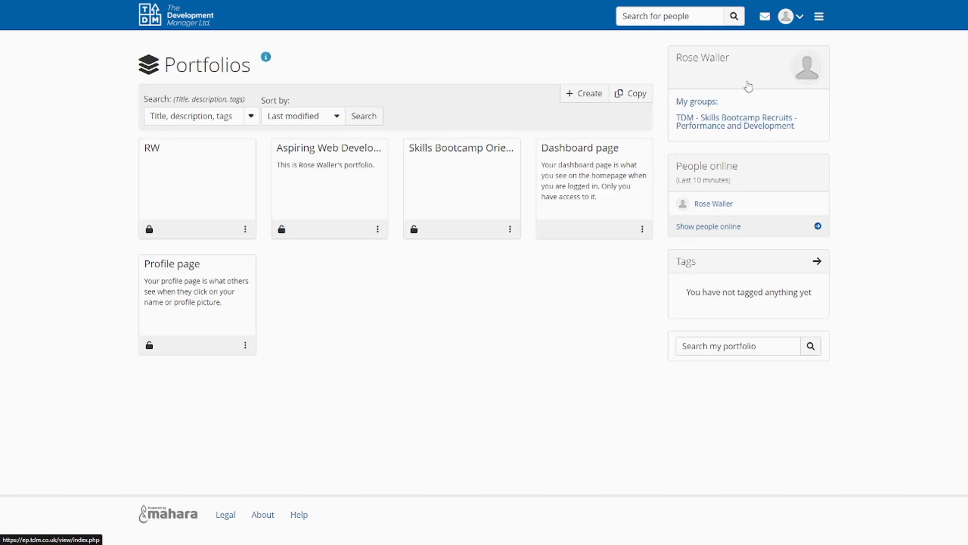
left_click(186, 151)
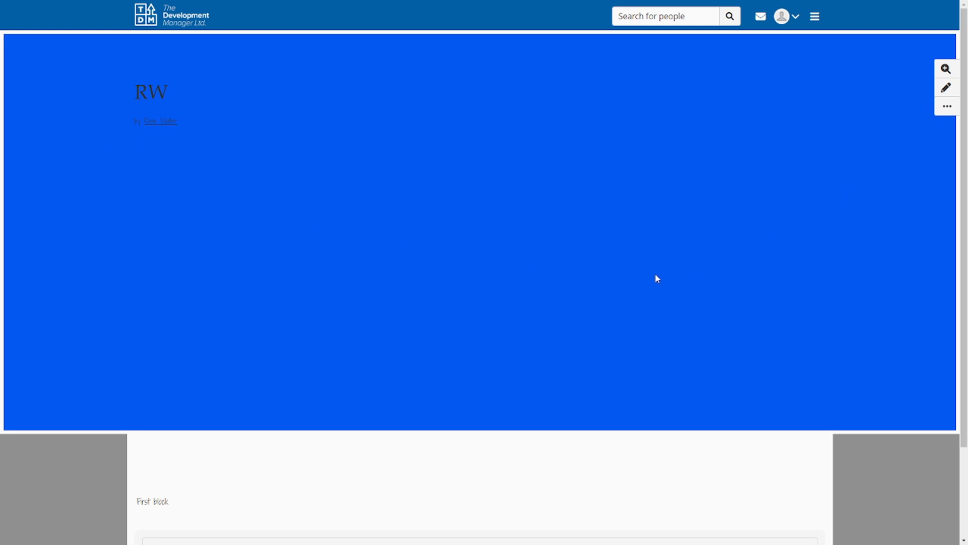
scroll(547, 266, "down", 3)
scroll(549, 288, "up", 3)
scroll(549, 287, "down", 3)
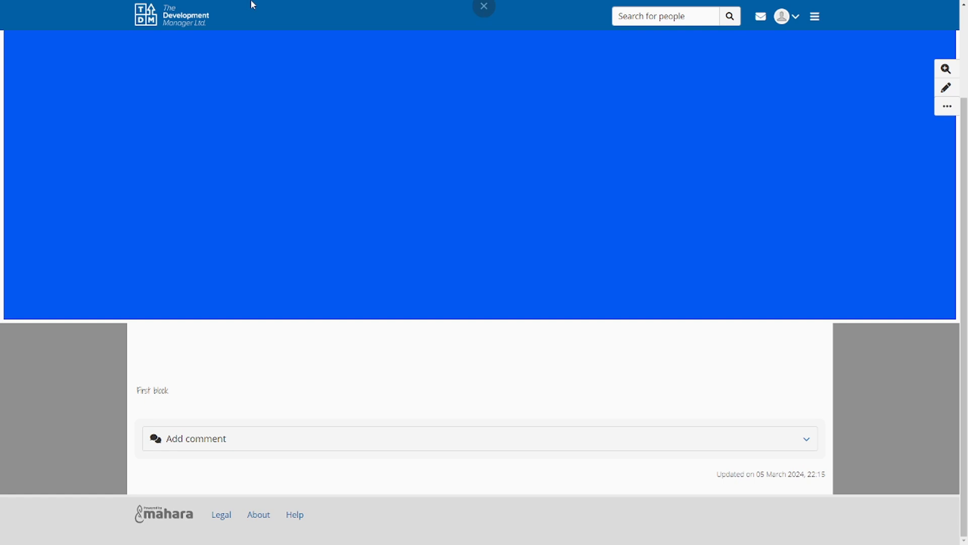
scroll(355, 404, "up", 3)
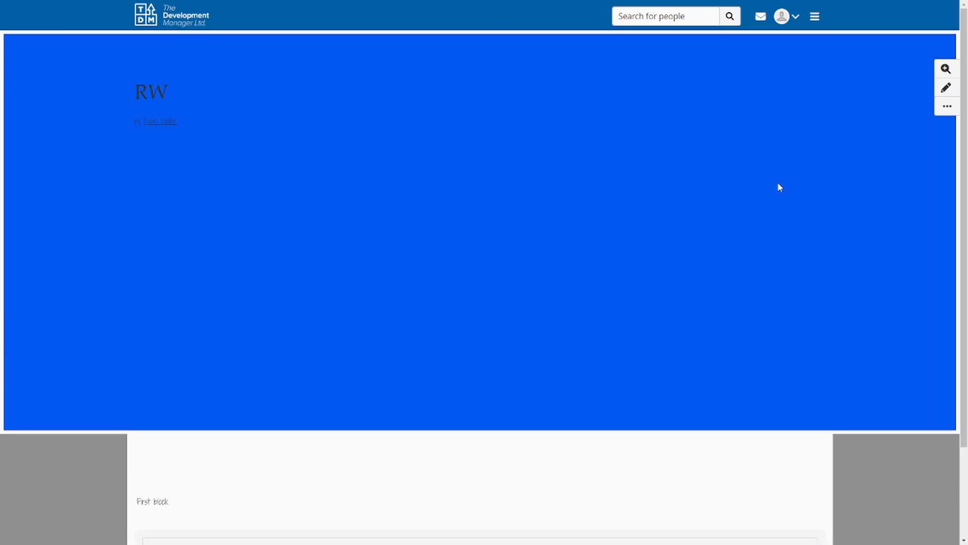
Open the RW page's settings, expand its skin options and go from there to the skins overview
left_click(948, 94)
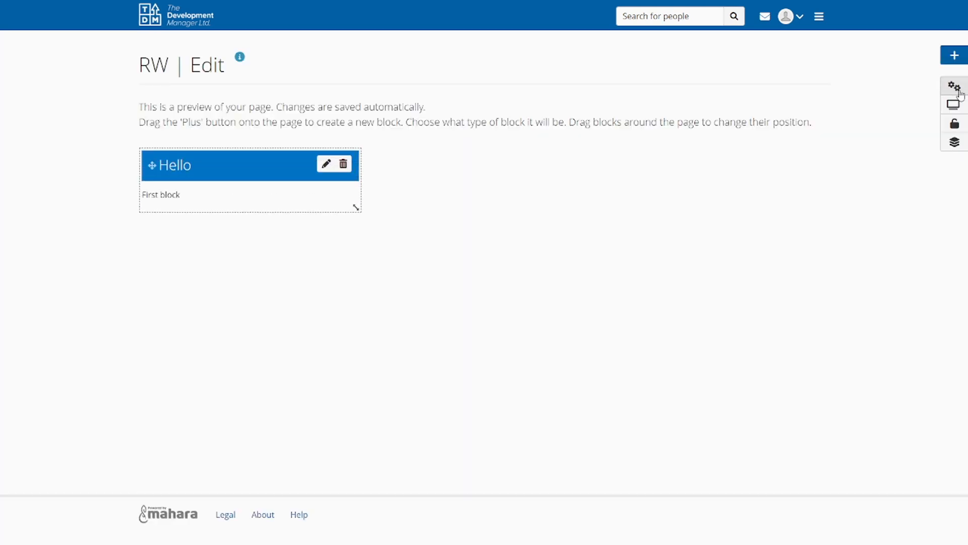
left_click(957, 91)
left_click(205, 392)
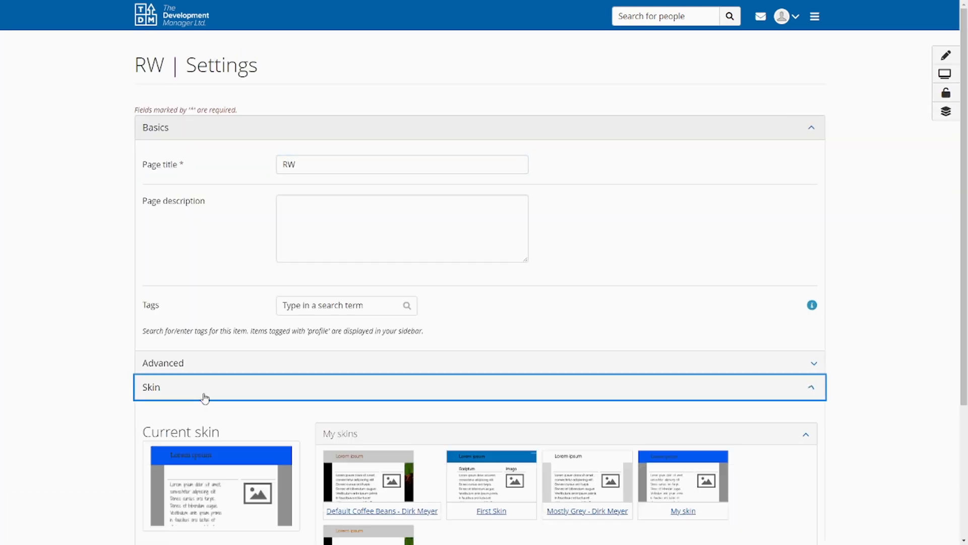
scroll(201, 401, "down", 4)
left_click(183, 411)
Filter the skins by My skins and open the custom CSS of My skin
left_click(201, 101)
left_click(211, 133)
left_click(239, 107)
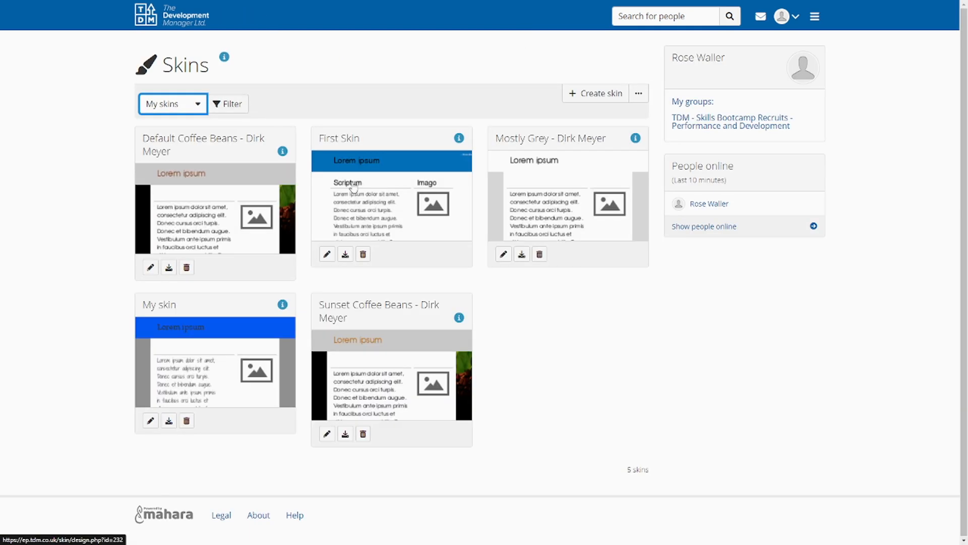
left_click(228, 357)
left_click(281, 105)
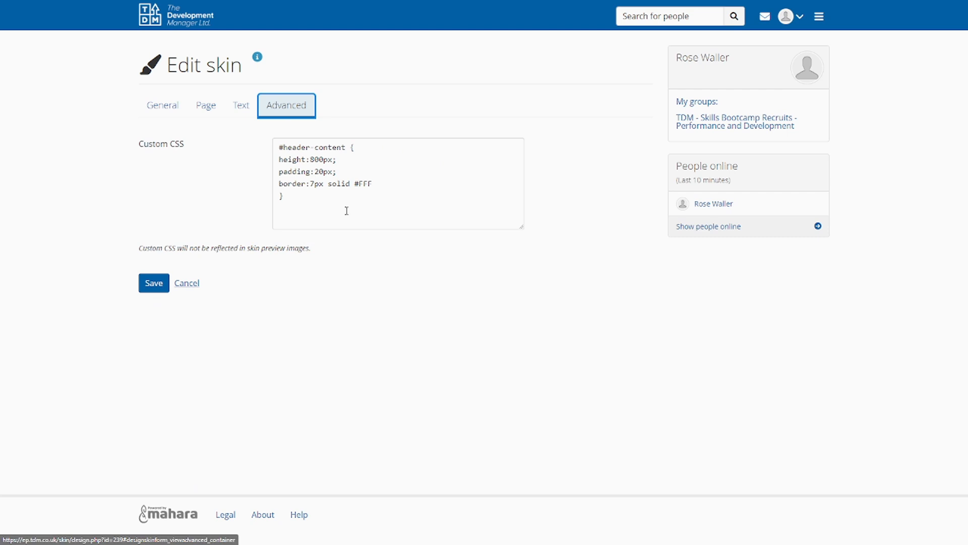
Start a #pageheader-column-container{ rule above the #header-content rule, with a new line for its properties
left_click(281, 155)
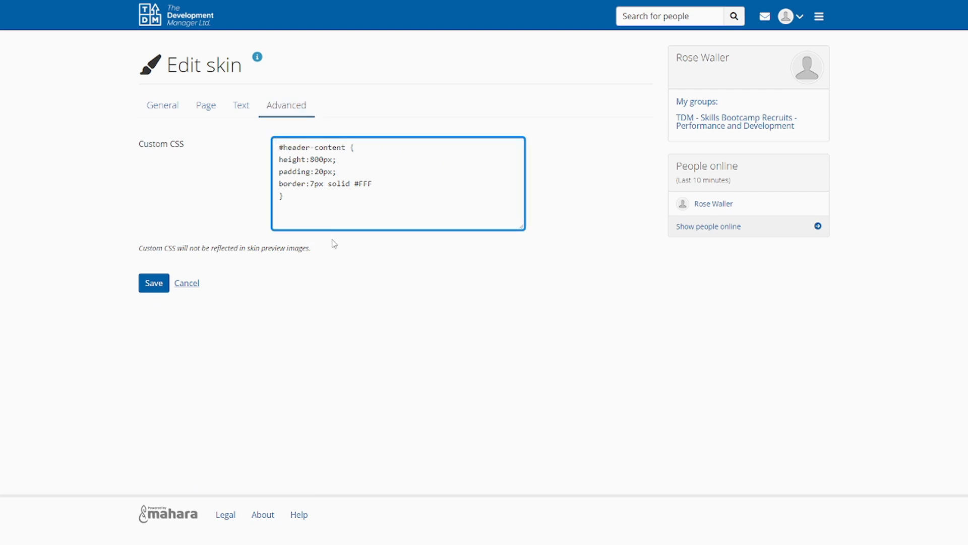
key("Return")
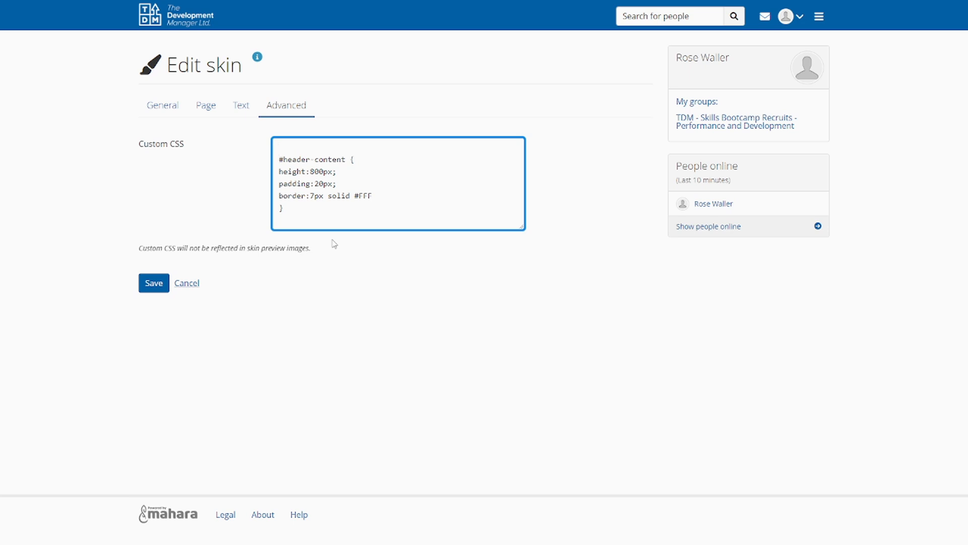
type(".")
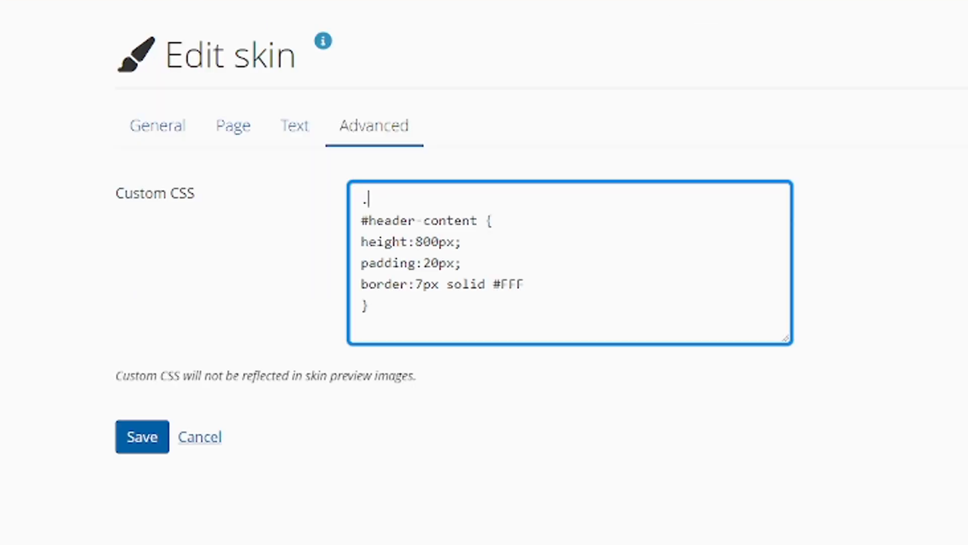
type("#pageheader")
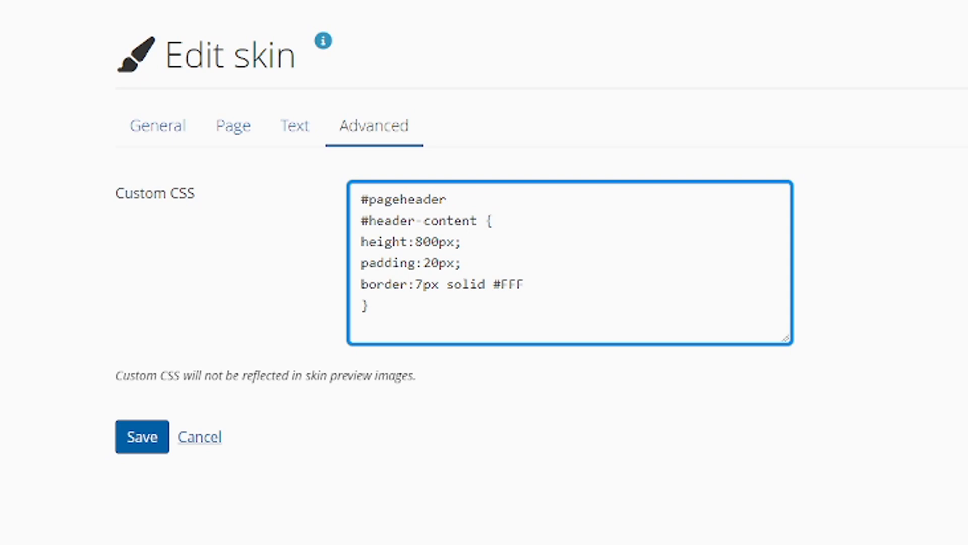
type("-column-container")
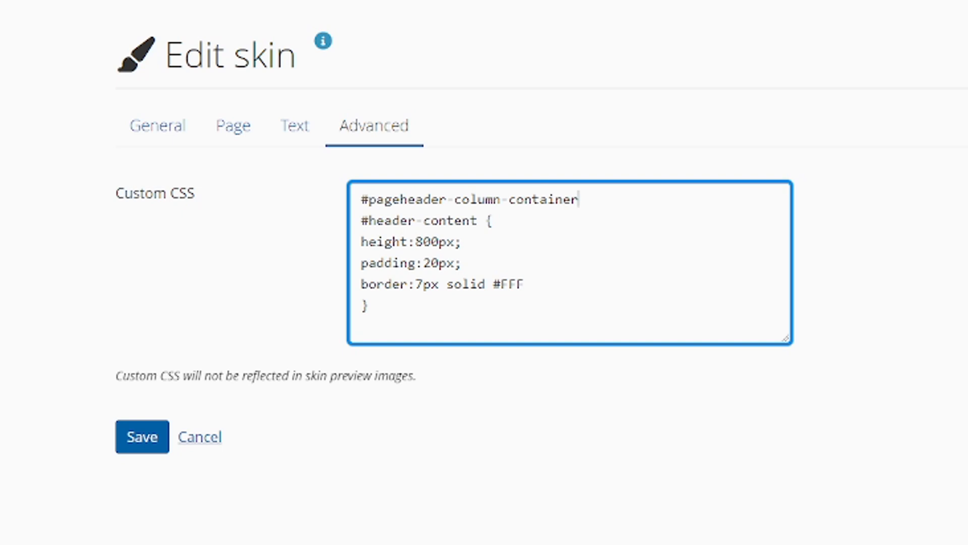
type("{")
key("Return")
Add padding-left:100px; to the #pageheader-column-container rule, followed by a new line
type("padding:100px")
key("BackSpace")
key("BackSpace")
key("BackSpace")
key("BackSpace")
key("BackSpace")
key("BackSpace")
key("BackSpace")
type("g-")
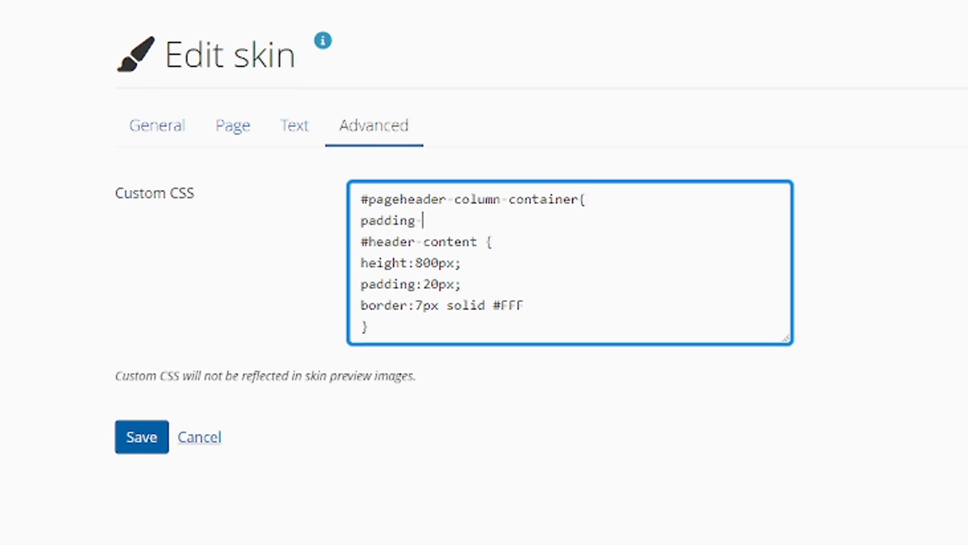
type("left:100px;")
key("Return")
Add padding-top:150px; to the #pageheader-column-container rule and end the rule with a closing brace
type("padding")
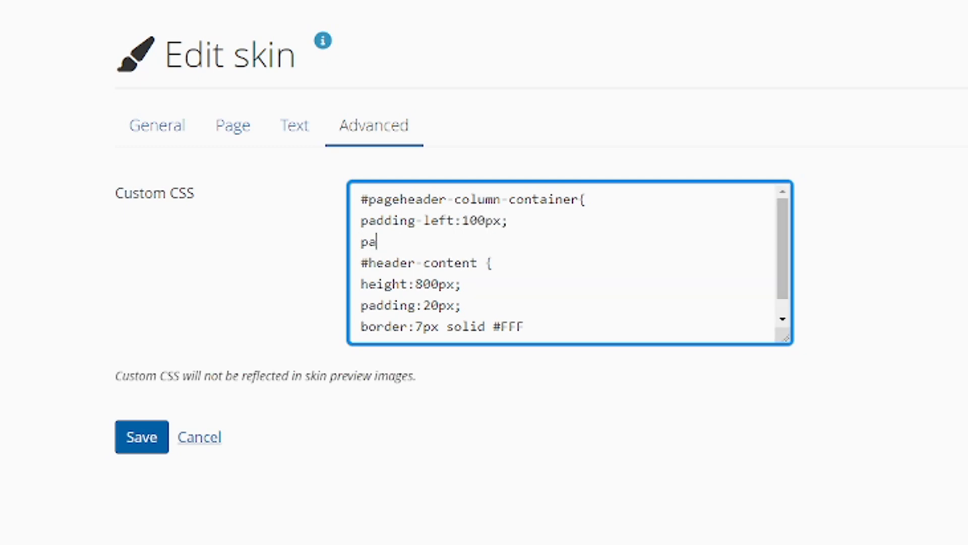
type("top:1")
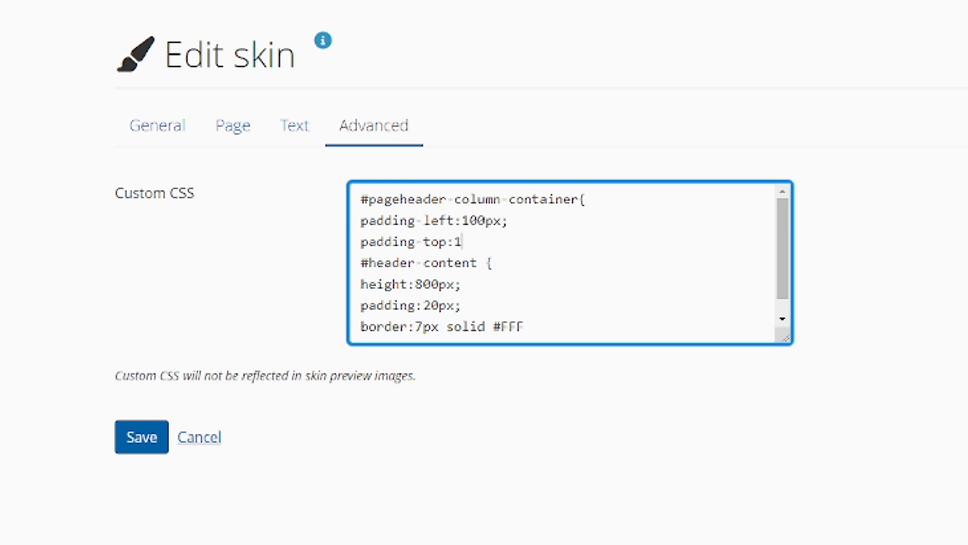
type("50px;")
key("Return")
type("}")
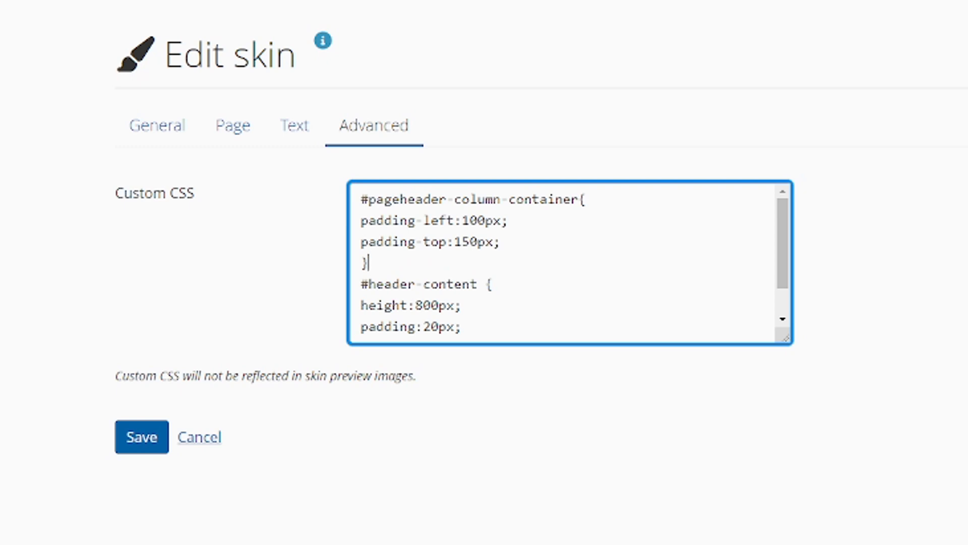
key("Return")
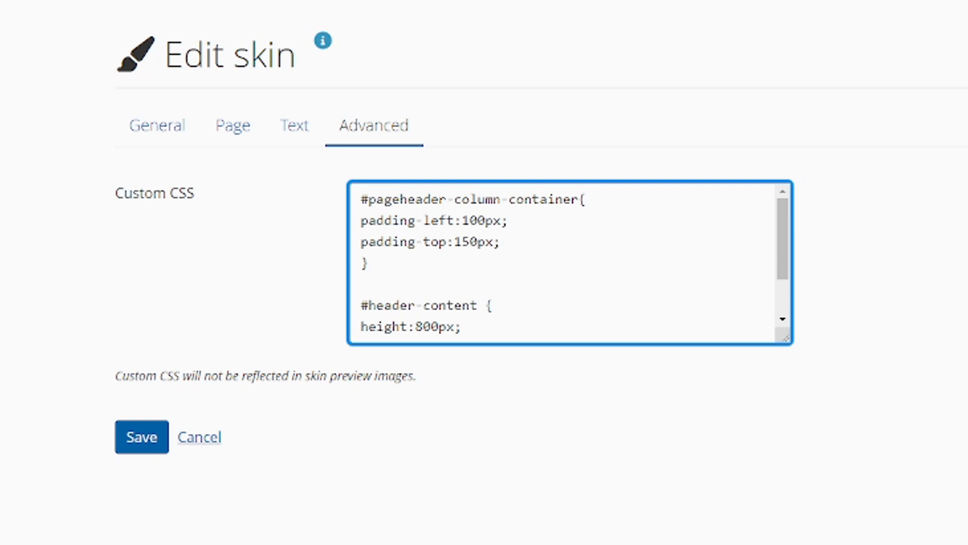
Start a .section-heading{ rule between the two existing rules, with a new line for its properties
key("Return")
type(".section")
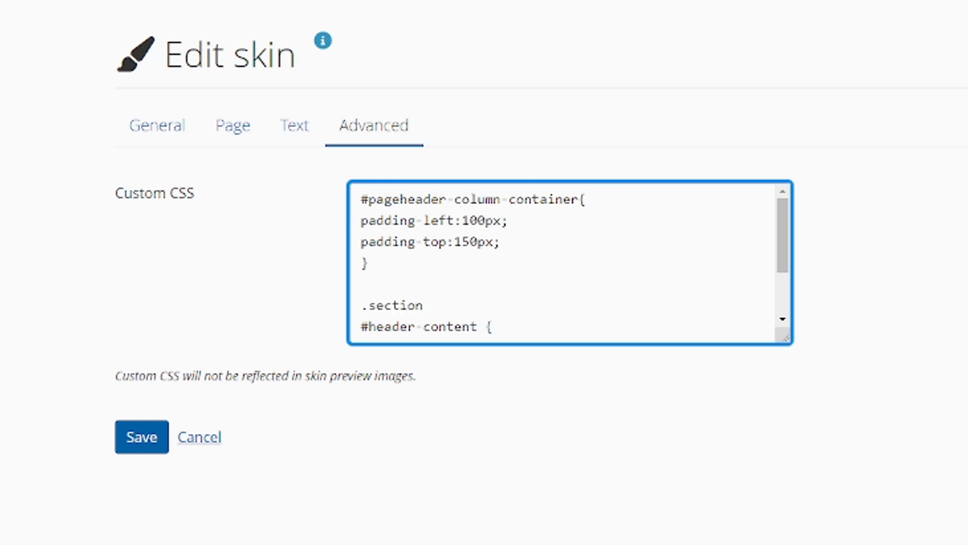
type("-heading{")
key("Return")
Add color:#FFF; to the .section-heading rule, followed by a new line
type("c")
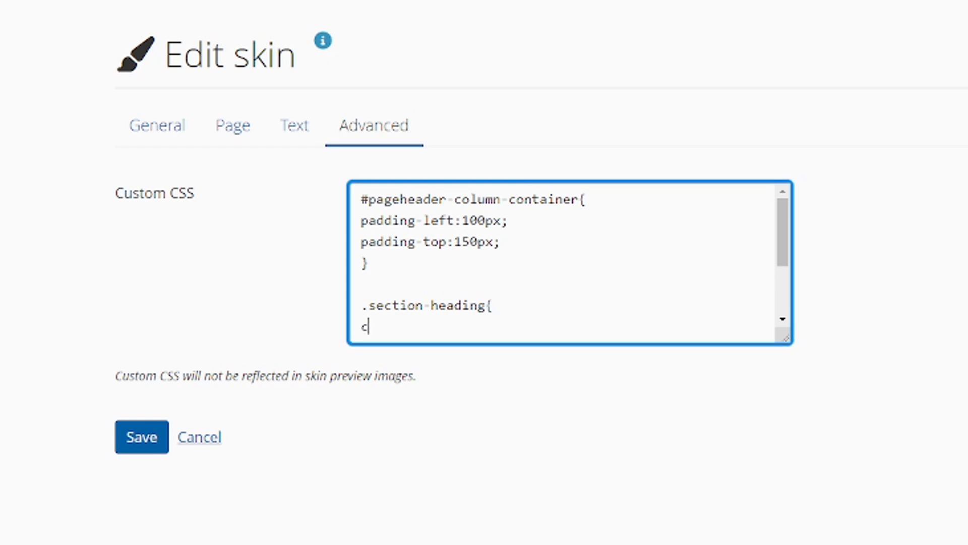
type("olor:#FFF")
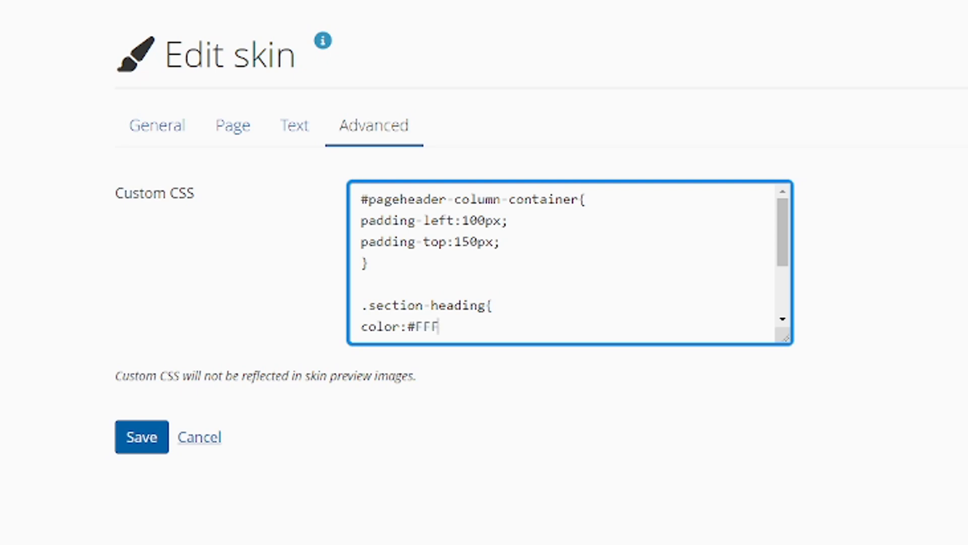
type(";")
key("Return")
Add font-size:90px; to the .section-heading rule, end it with a closing brace and leave blank space below
type("}")
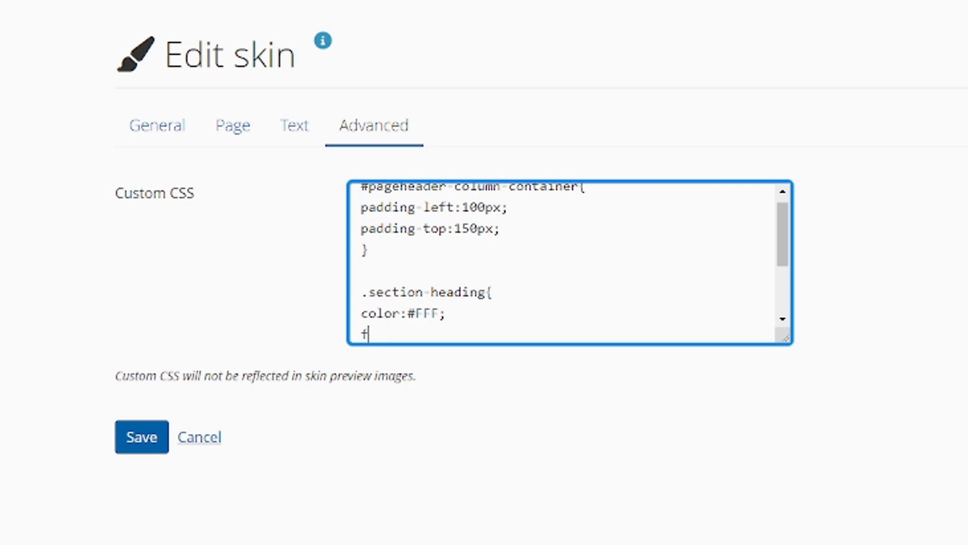
type("ont-size:90px;")
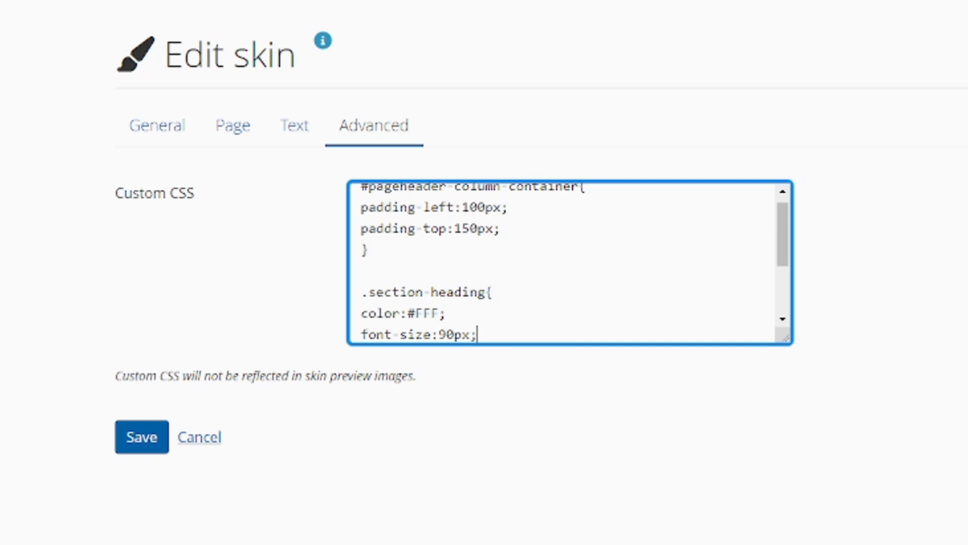
key("Return")
type("}")
key("Return")
key("Return")
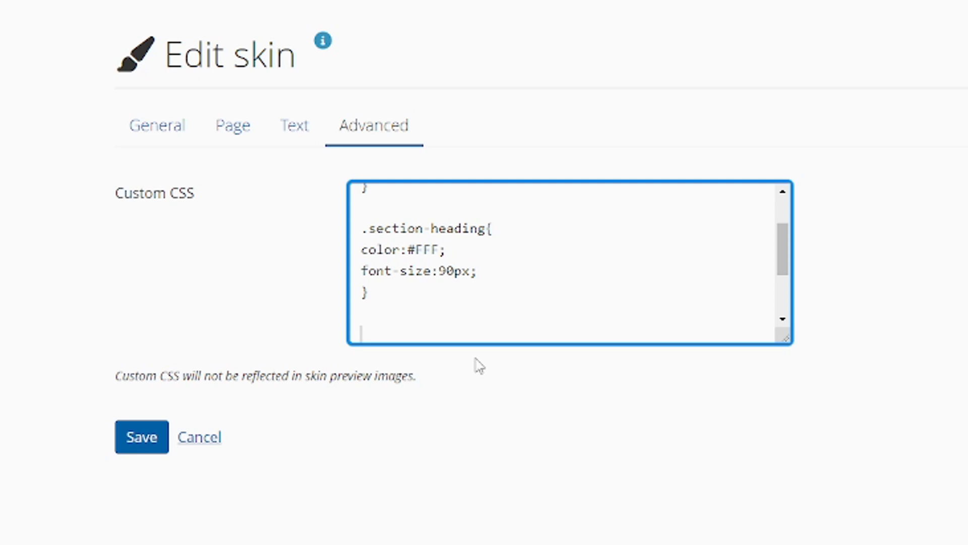
Add a #viewh1{ rule to the custom CSS with the property font-family:Arial; and a new line below it
type("#viewh1{")
key("Return")
type("font-family:")
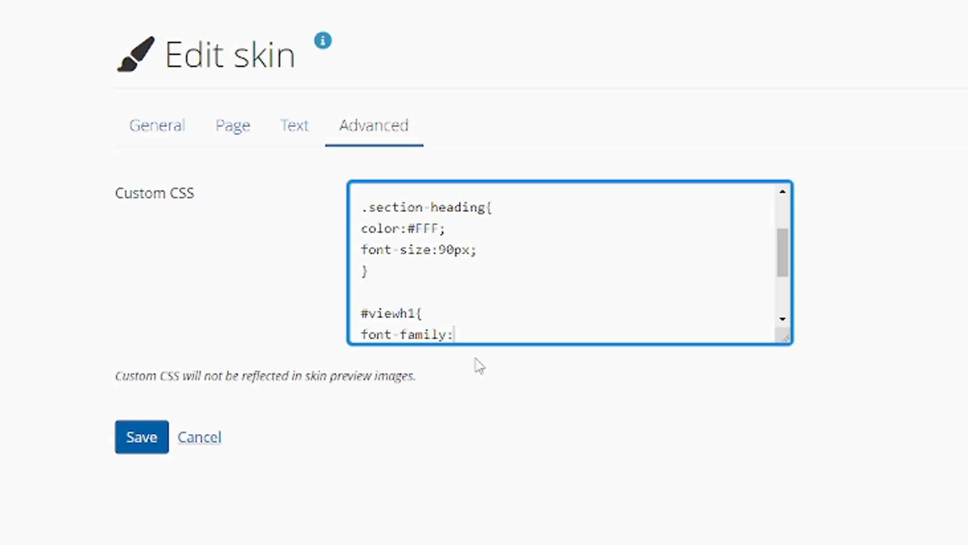
type("Arial;")
key("Return")
Add font-weight:800; to the #viewh1 rule, end it with a closing brace and leave a blank line before the #header-content rule
type("f")
key("BackSpace")
type("font-")
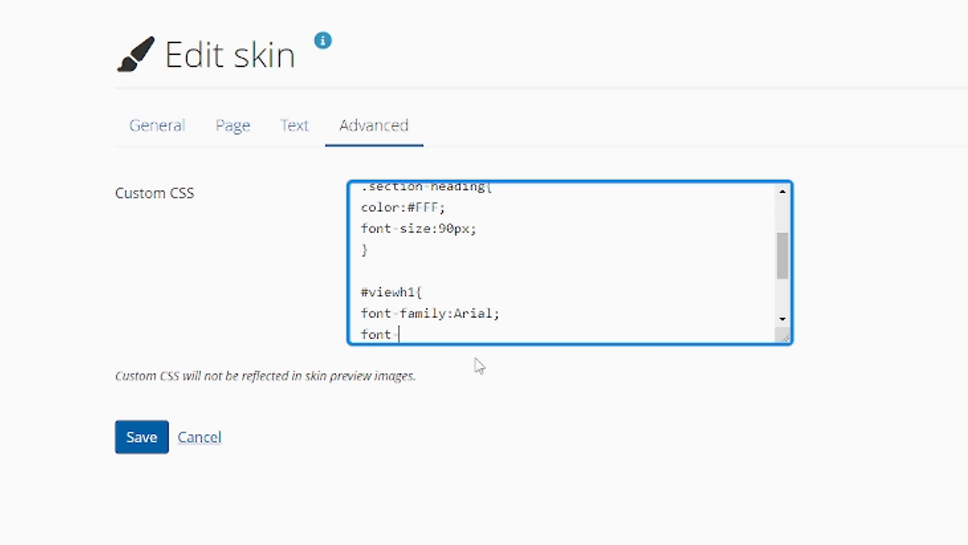
type("weight:80")
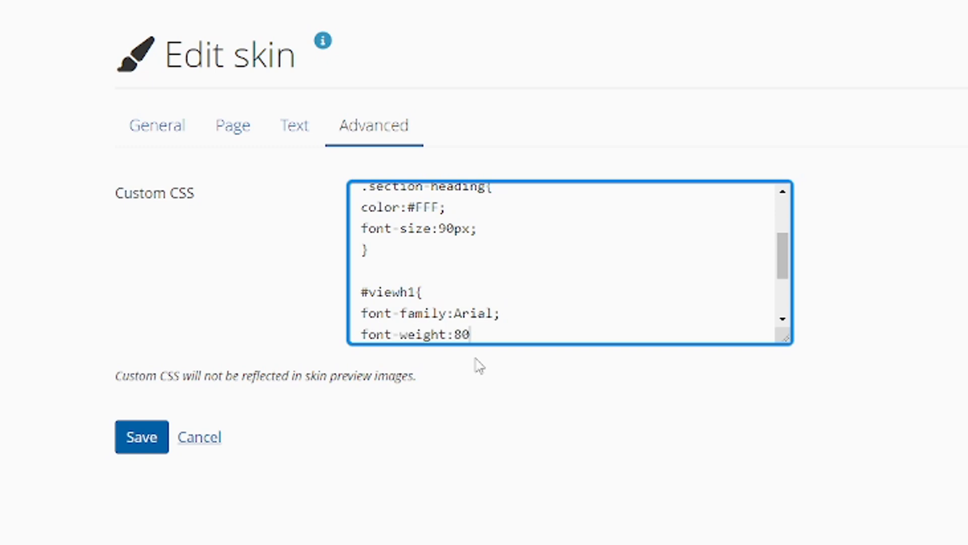
type("0;")
key("Return")
type("}")
type("#header-content { height:800px; padding:20px; border:7px solid #FFF }")
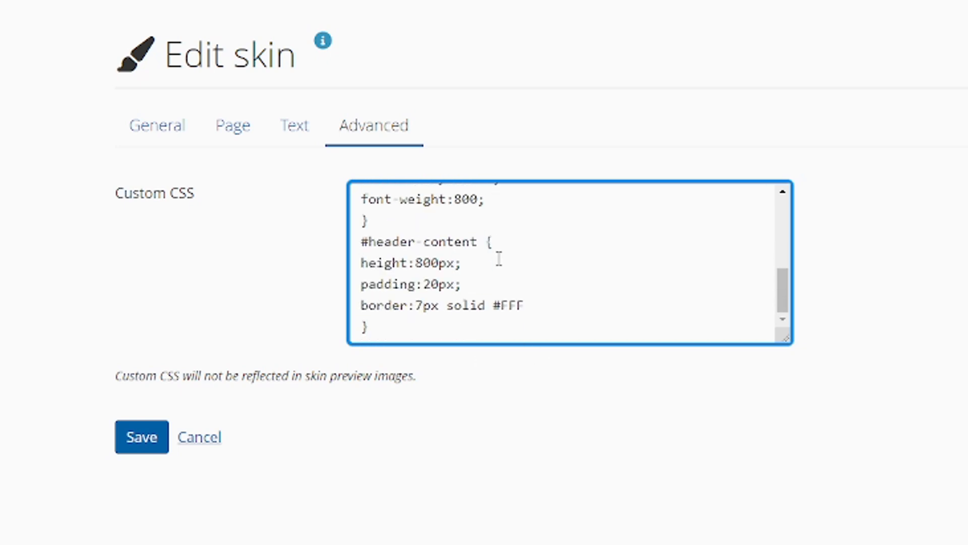
key("Return")
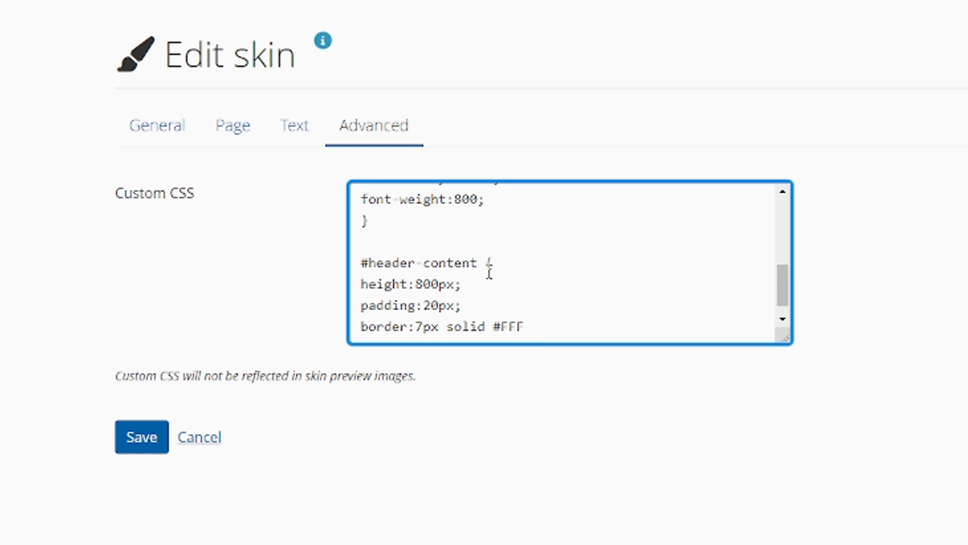
Review all the custom CSS rules from #pageheader-column-container through #header-content
scroll(490, 274, "up", 5)
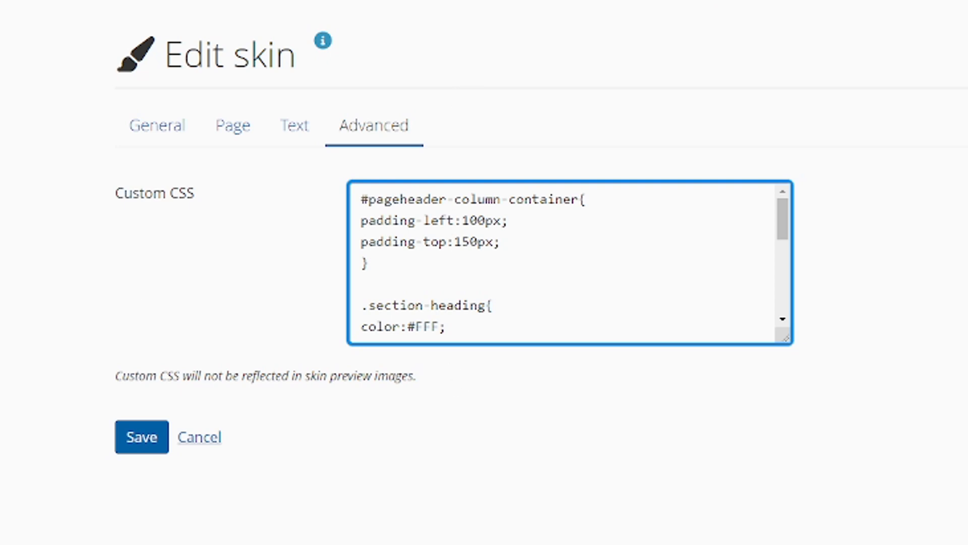
scroll(490, 236, "down", 1)
scroll(486, 240, "down", 3)
scroll(484, 242, "up", 2)
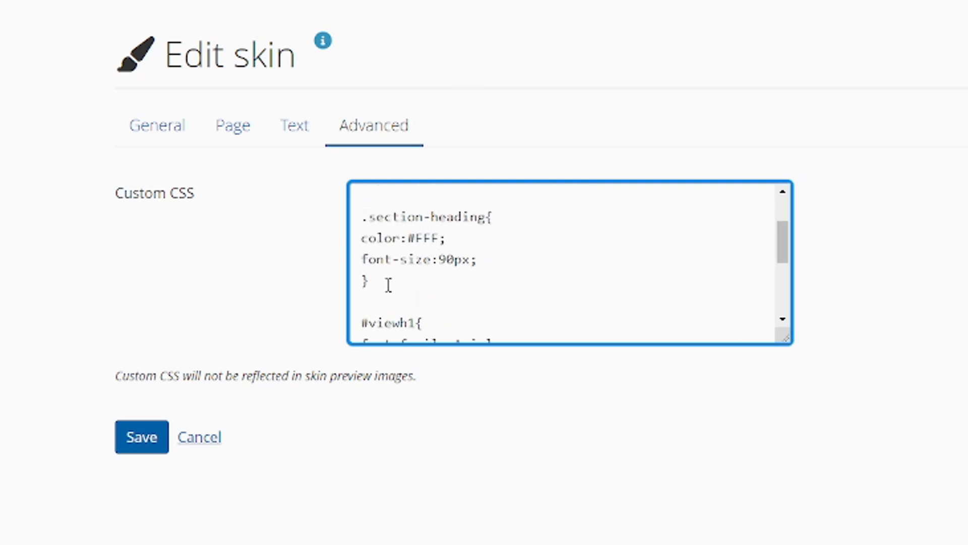
scroll(459, 264, "down", 2)
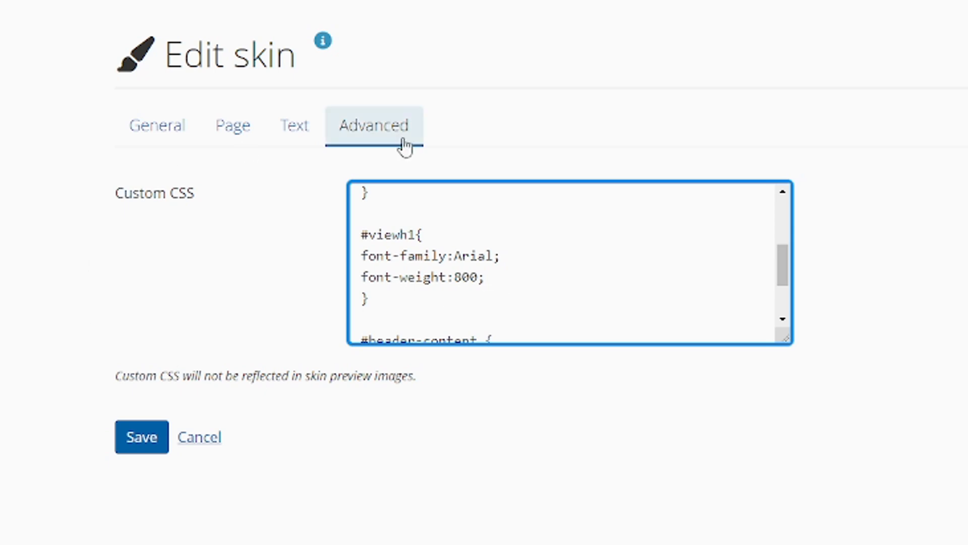
scroll(497, 299, "down", 2)
scroll(497, 298, "down", 1)
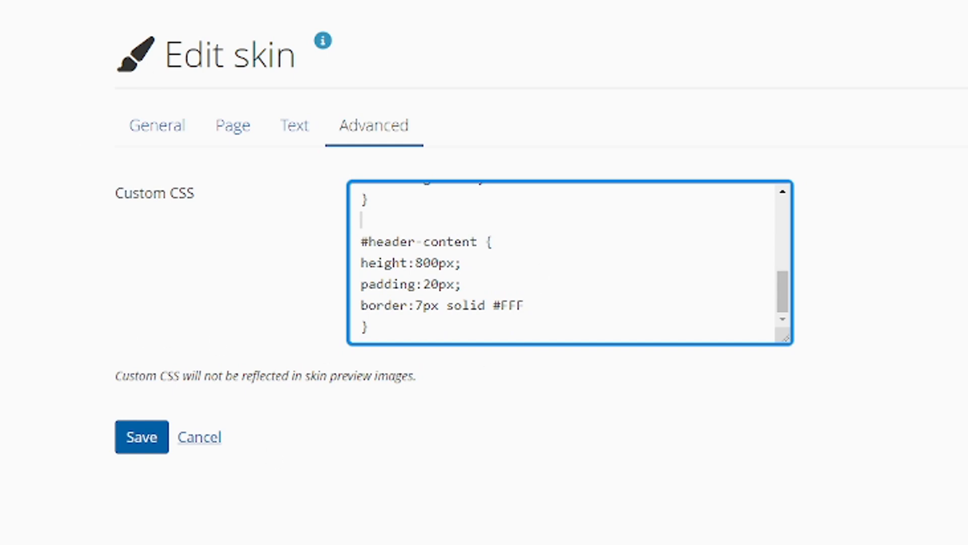
Save the skin and open the RW page from the portfolios overview
left_click(142, 452)
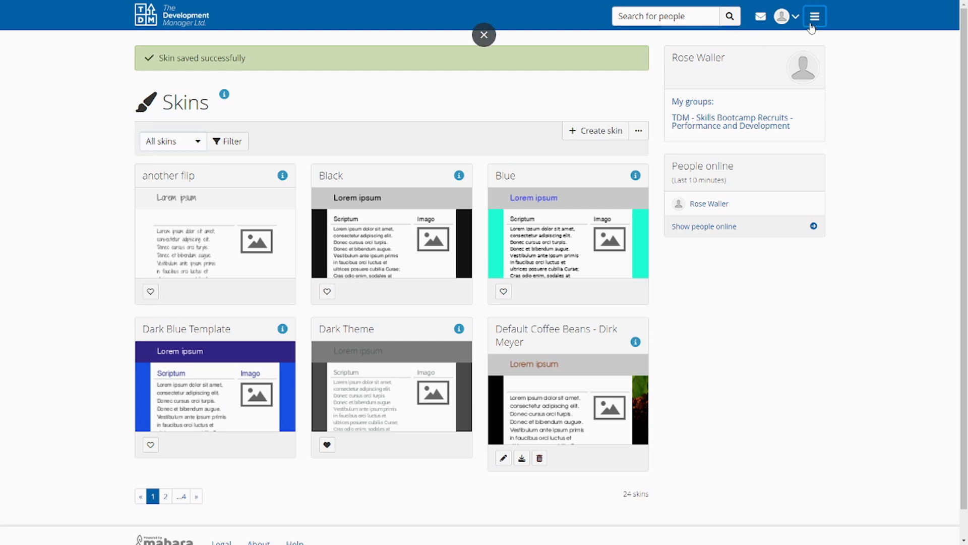
left_click(813, 23)
left_click(732, 89)
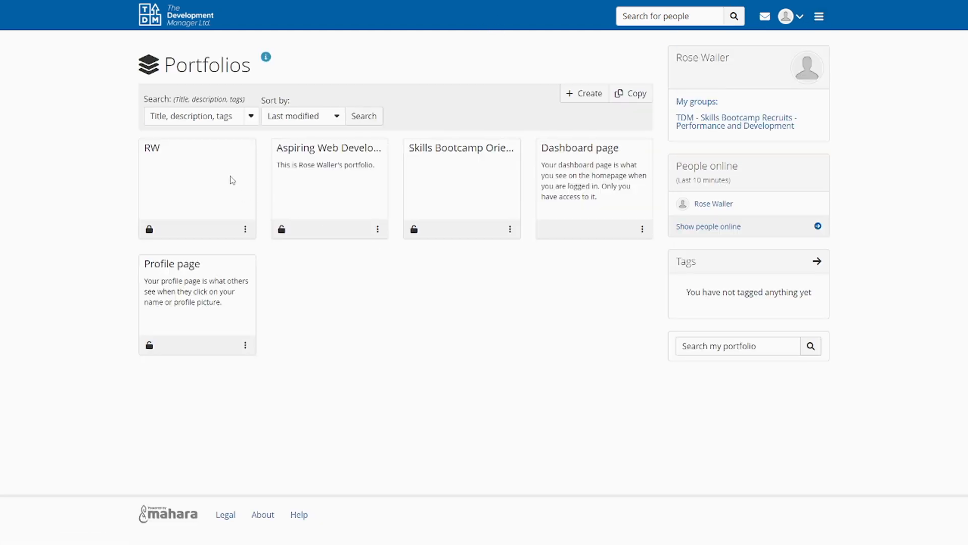
left_click(216, 153)
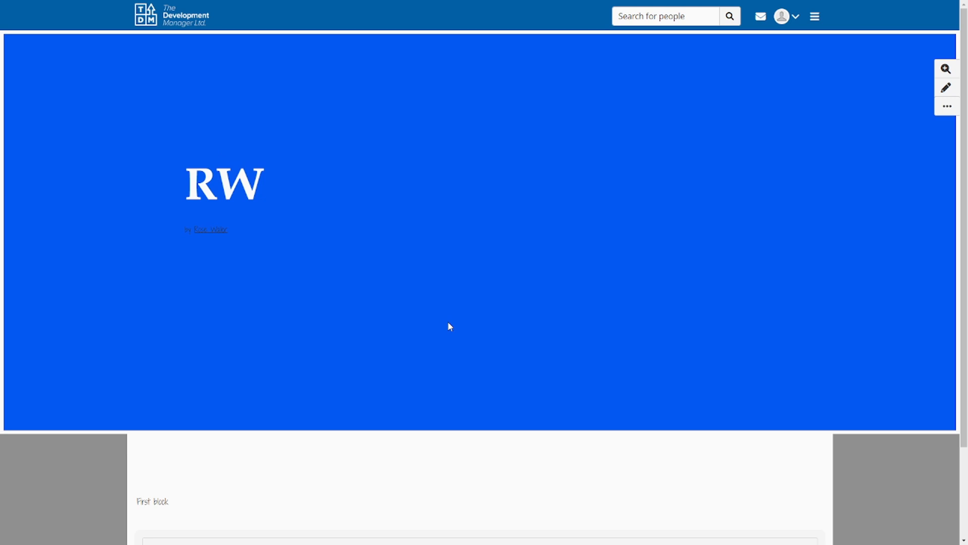
Examine the styling of the RW heading and the author line in the page header
left_click_drag(193, 177, 262, 182)
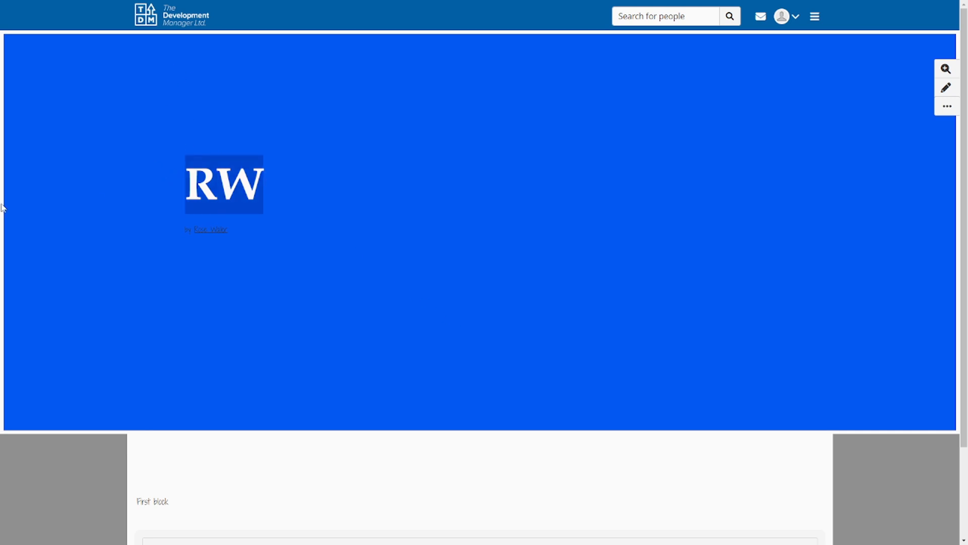
left_click_drag(299, 268, 165, 146)
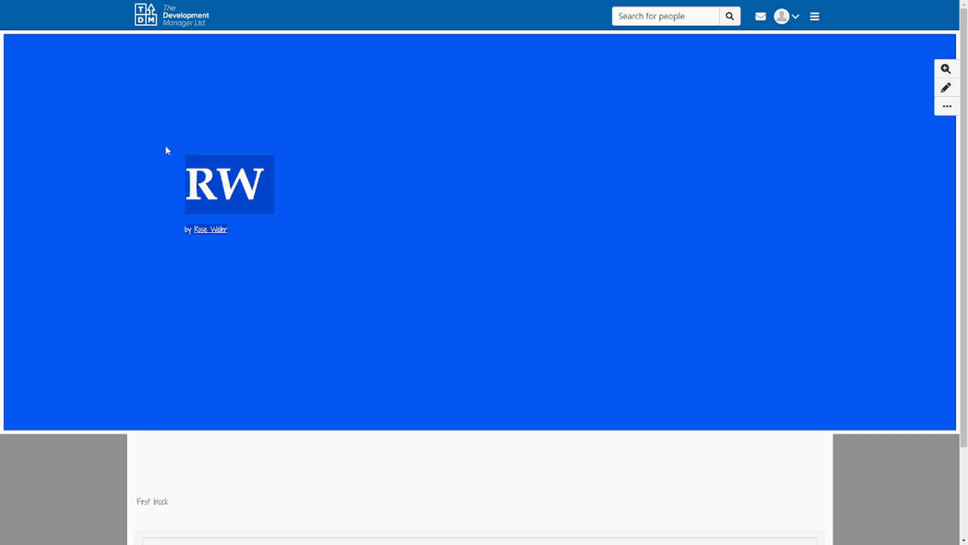
left_click(496, 206)
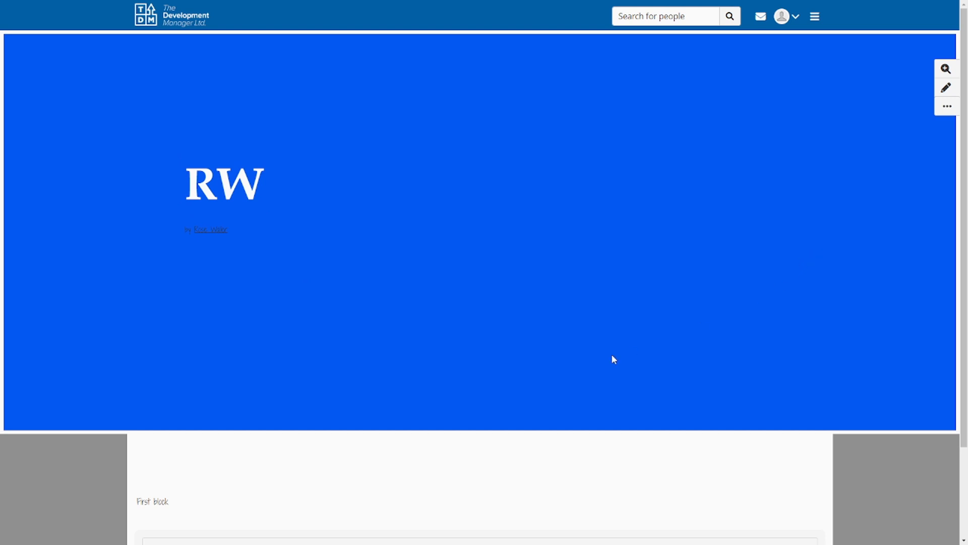
scroll(402, 368, "down", 3)
scroll(397, 362, "up", 3)
left_click_drag(191, 178, 272, 188)
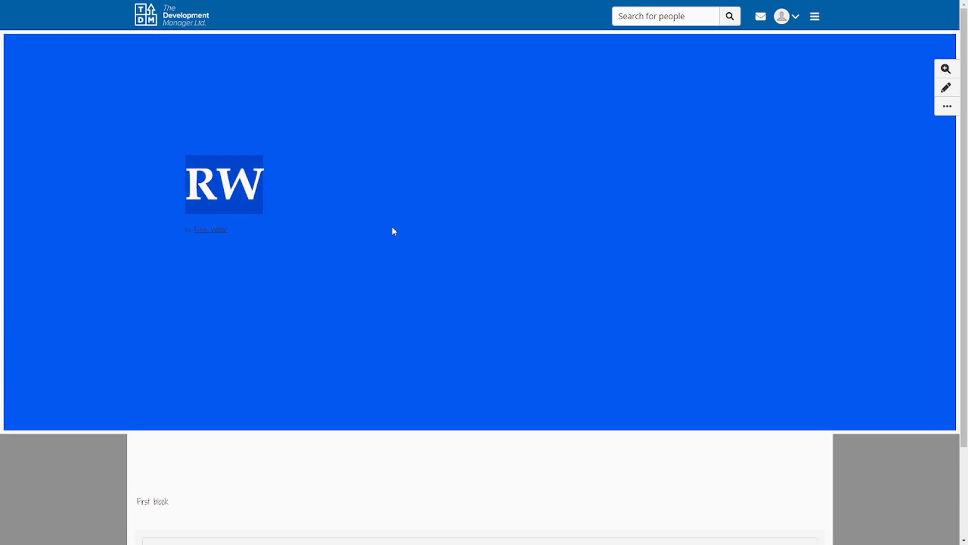
left_click(372, 210)
Inspect the page header in the browser's developer tools, checking the header-content, pageheader-column-container and viewh1 elements
right_click(328, 184)
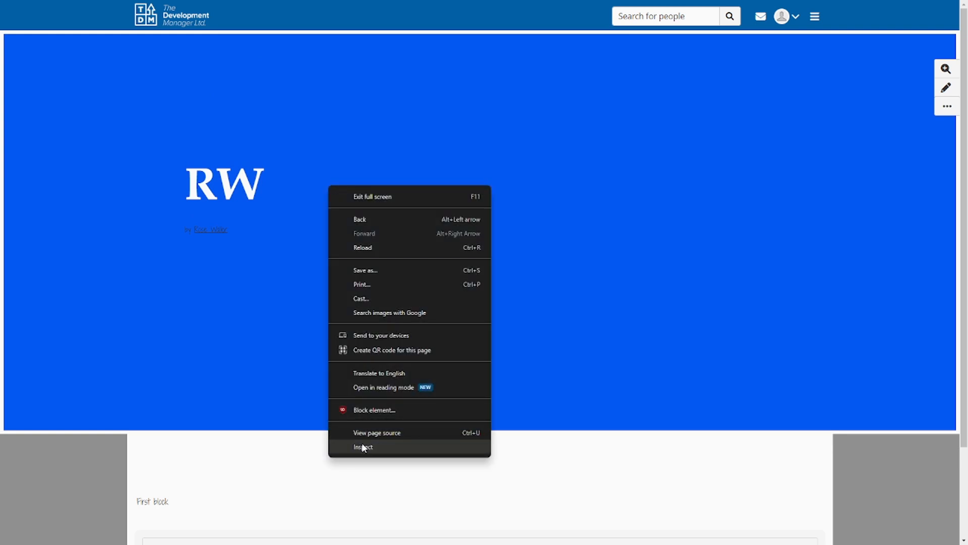
right_click(390, 162)
left_click(452, 428)
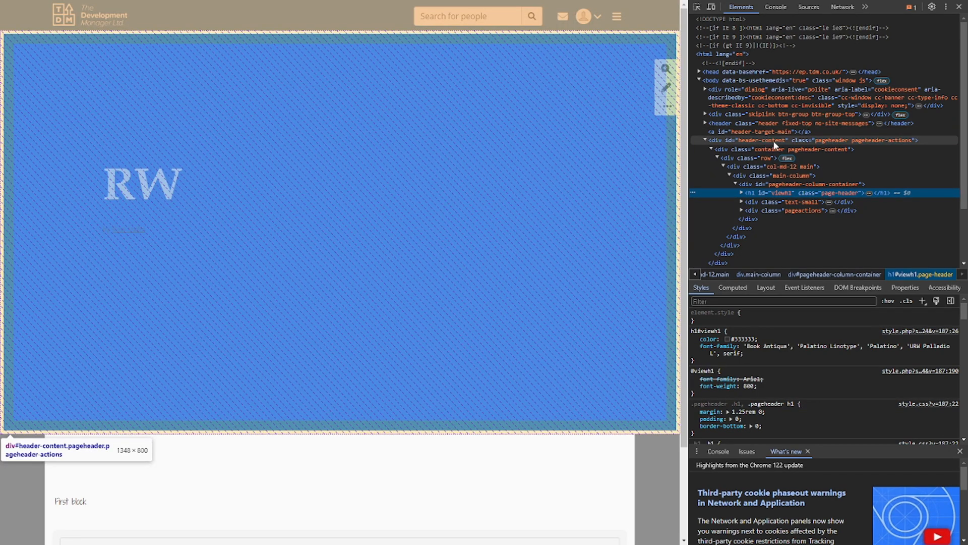
left_click(775, 143)
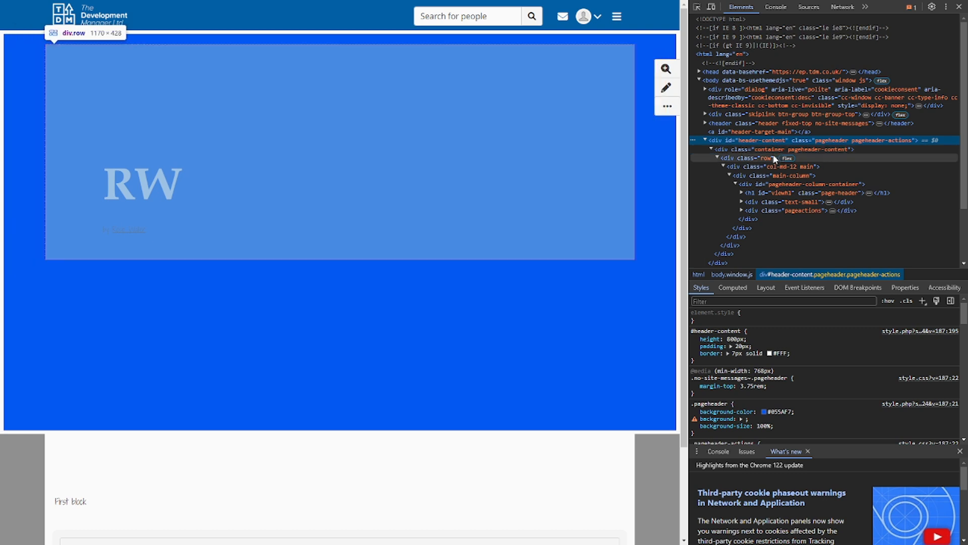
left_click(743, 184)
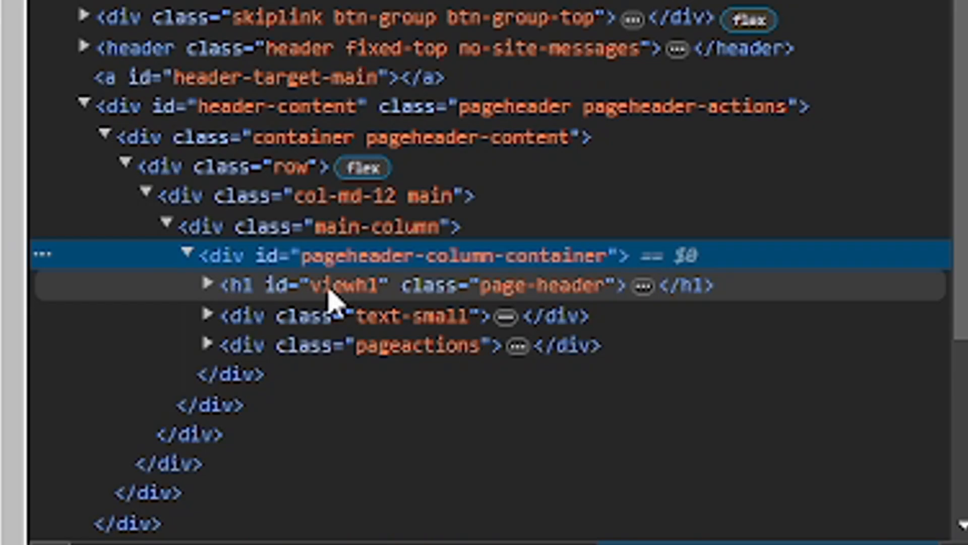
left_click(330, 292)
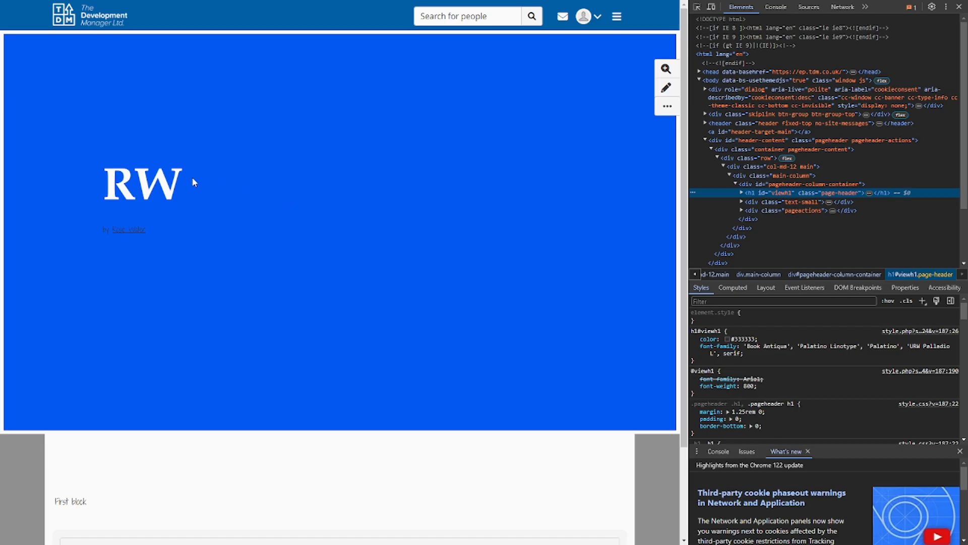
Compare the RW heading with its code by expanding the viewh1 element and inspecting the section-heading span's styles
left_click_drag(194, 182, 122, 183)
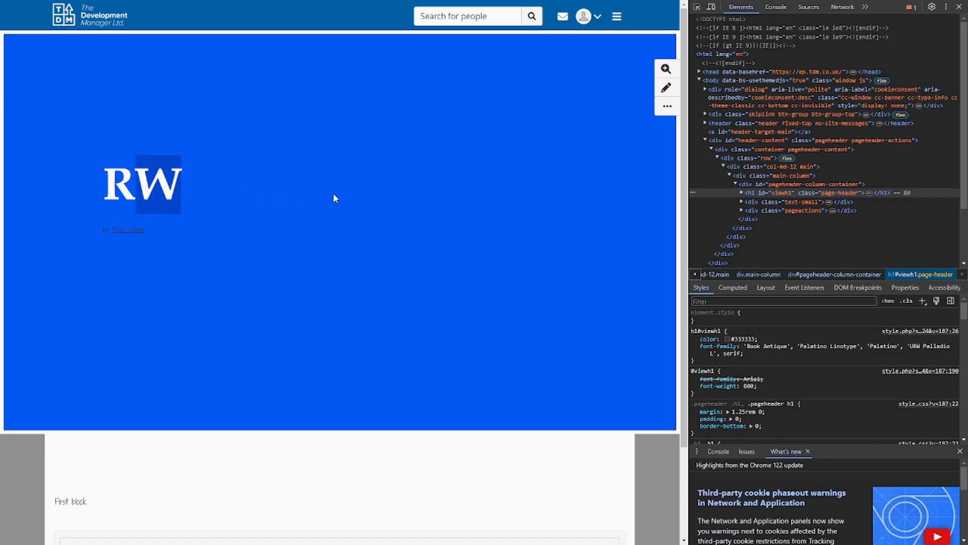
left_click_drag(198, 187, 99, 192)
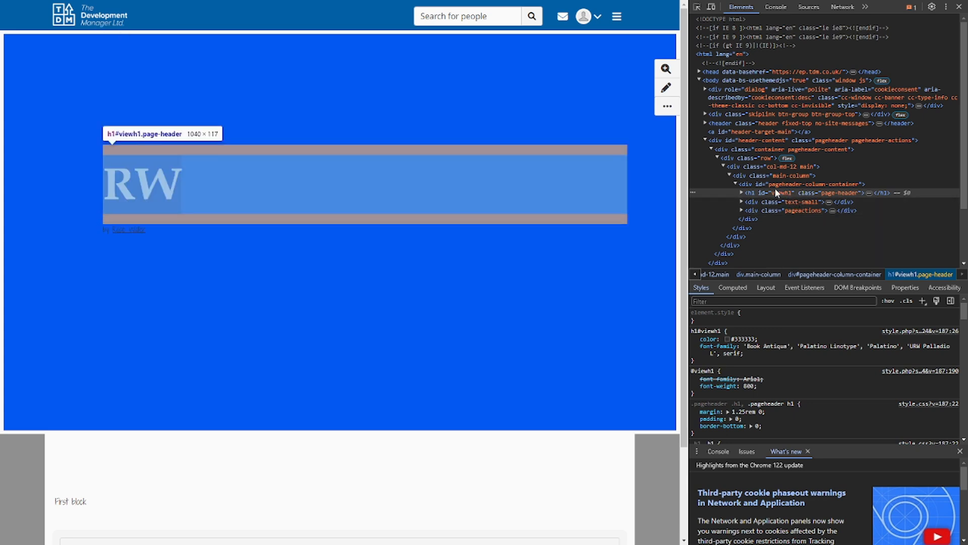
left_click(742, 192)
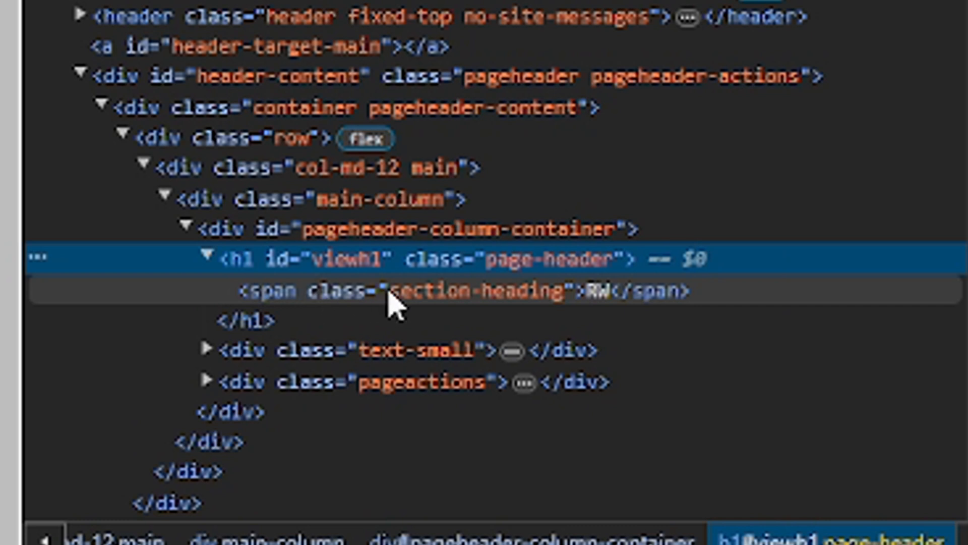
left_click(390, 293)
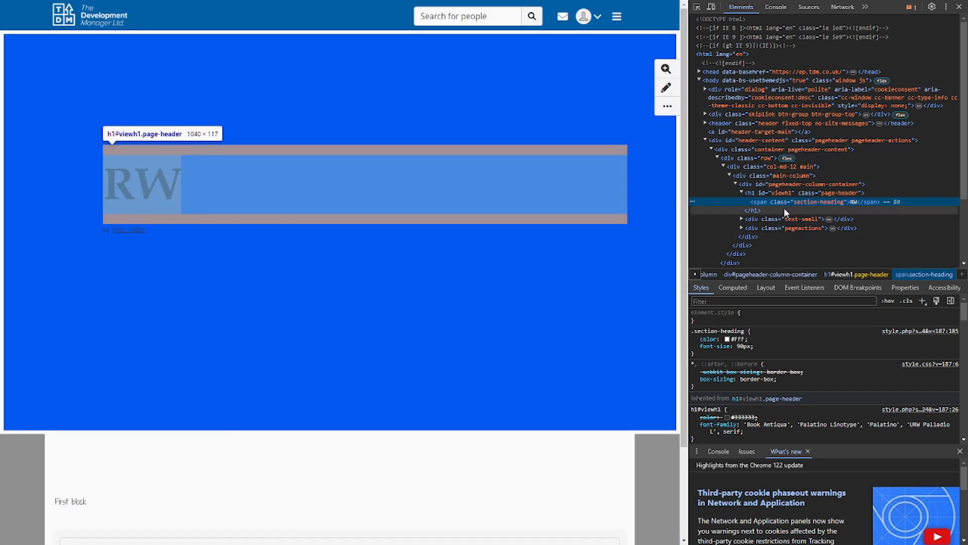
left_click(637, 217)
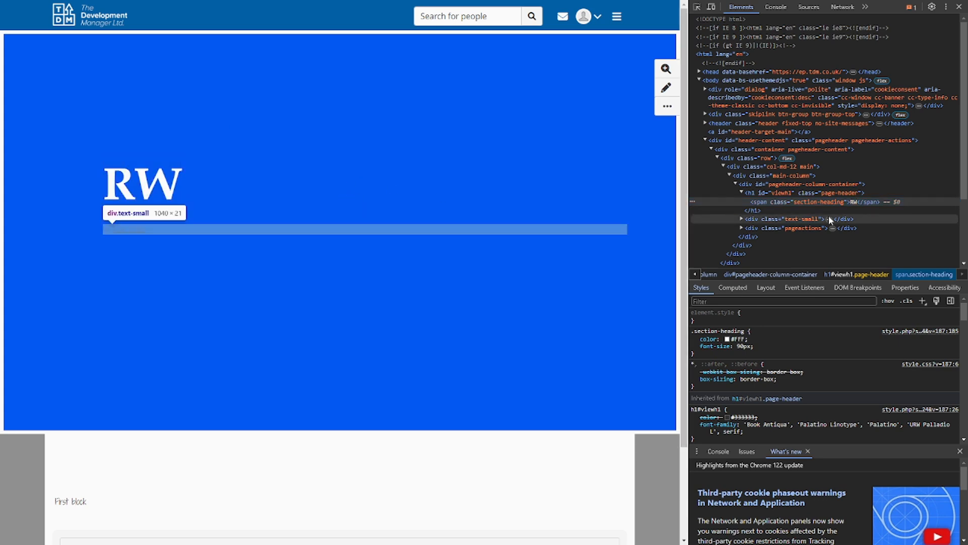
right_click(453, 186)
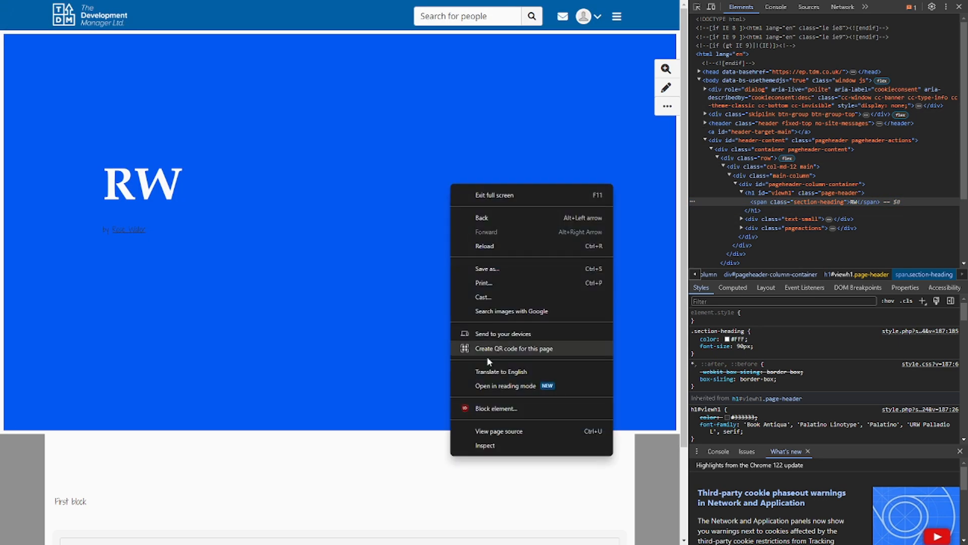
left_click(518, 81)
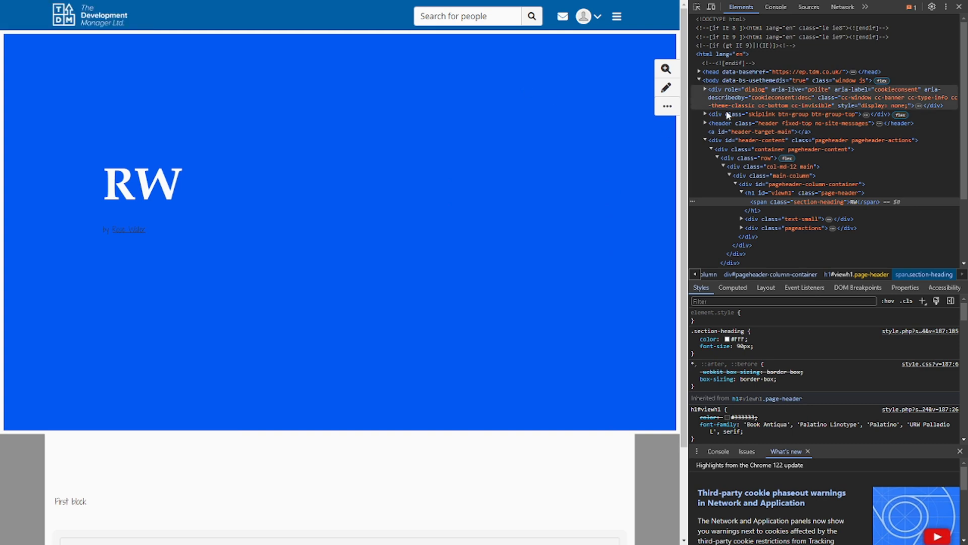
Examine the closing tag of the h1 and the container main-content element below the header in the page's code
scroll(548, 409, "down", 3)
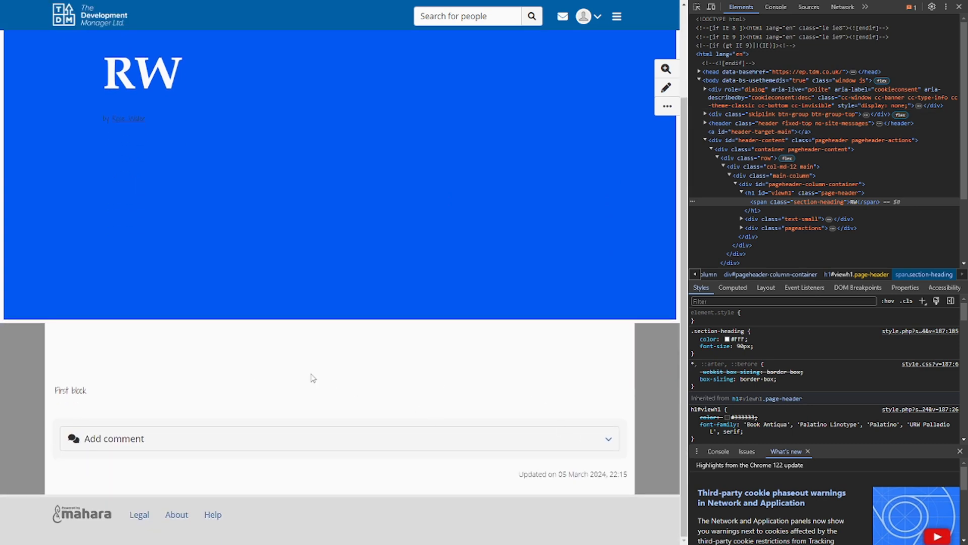
scroll(788, 197, "down", 1)
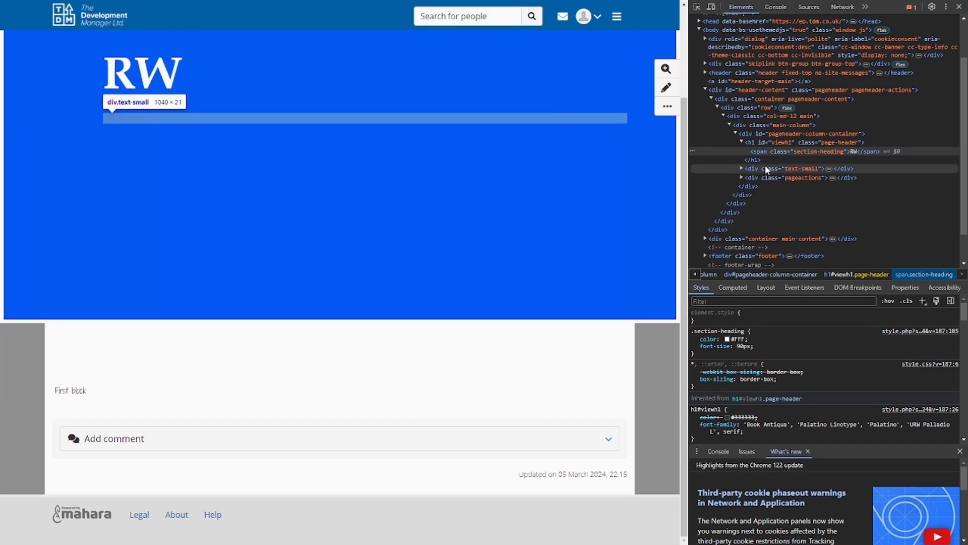
left_click(758, 159)
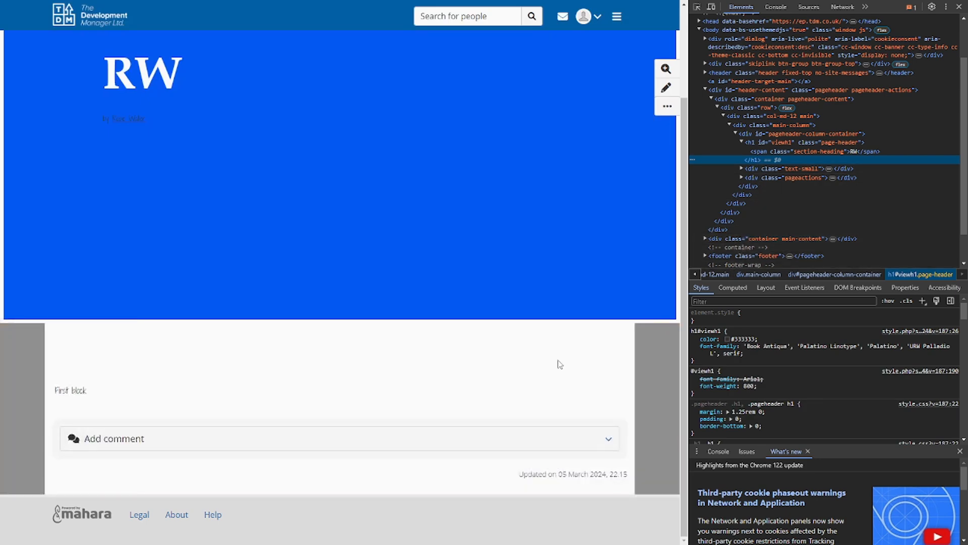
scroll(790, 189, "down", 1)
left_click(760, 204)
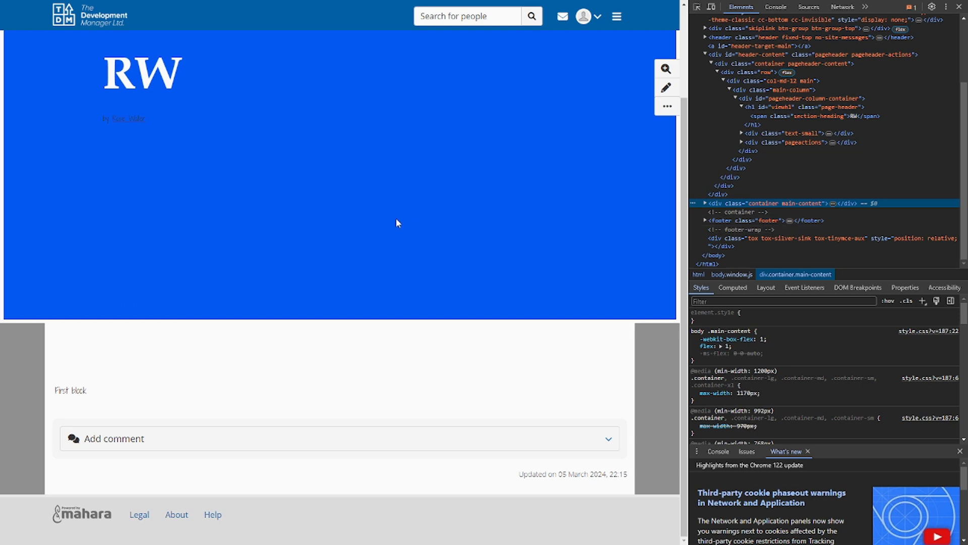
scroll(395, 221, "up", 3)
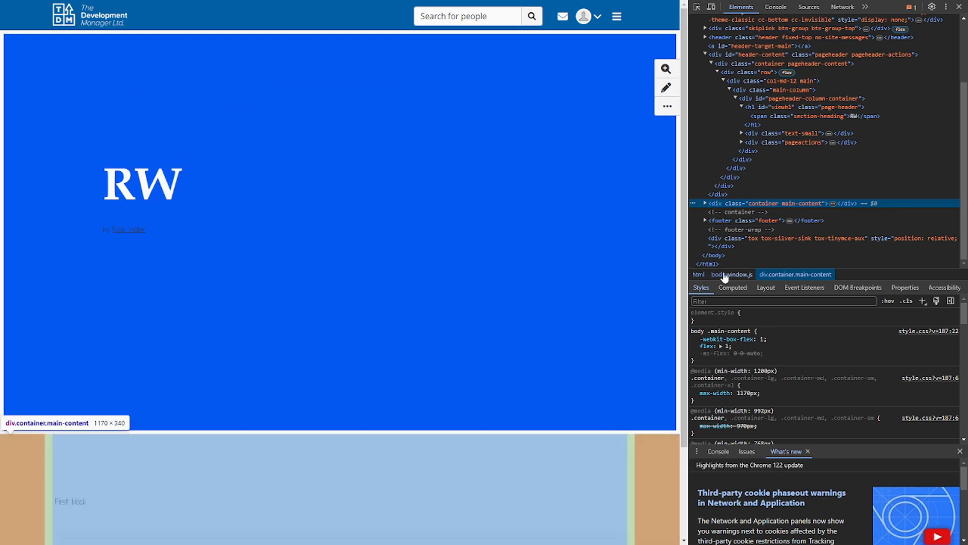